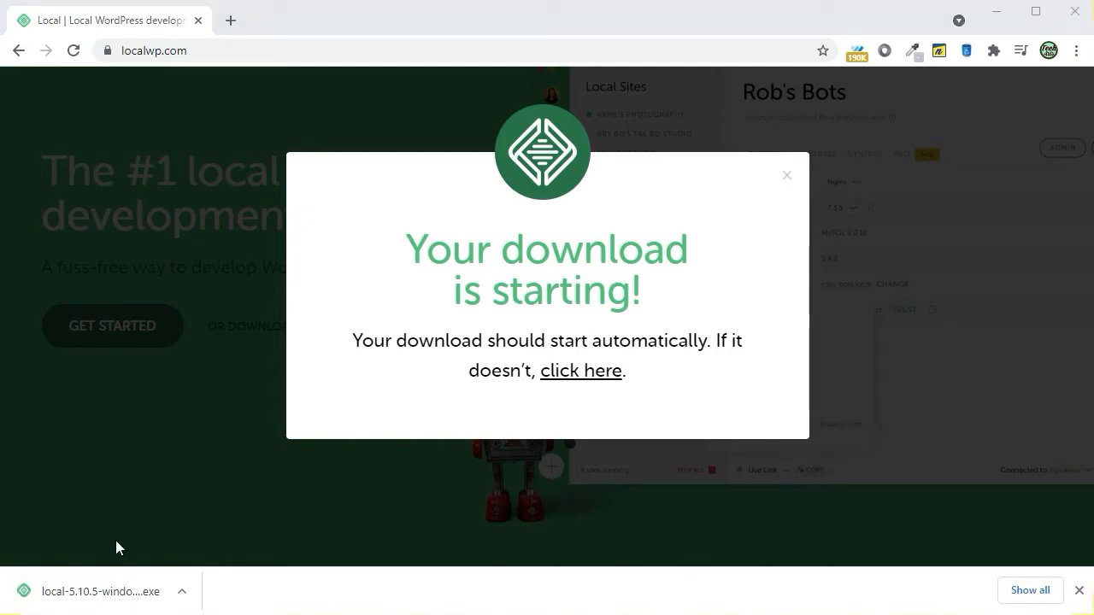
- Run the downloaded Local installer, install it only for the current user in the default folder, and launch Local
click(64, 595)
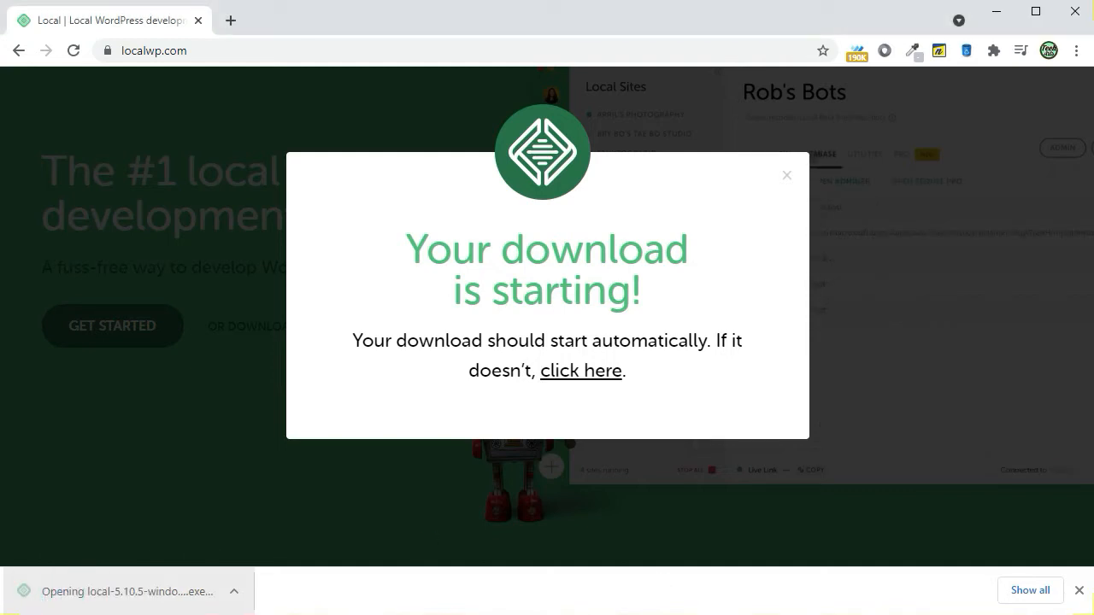
click(997, 14)
drag(569, 261, 572, 190)
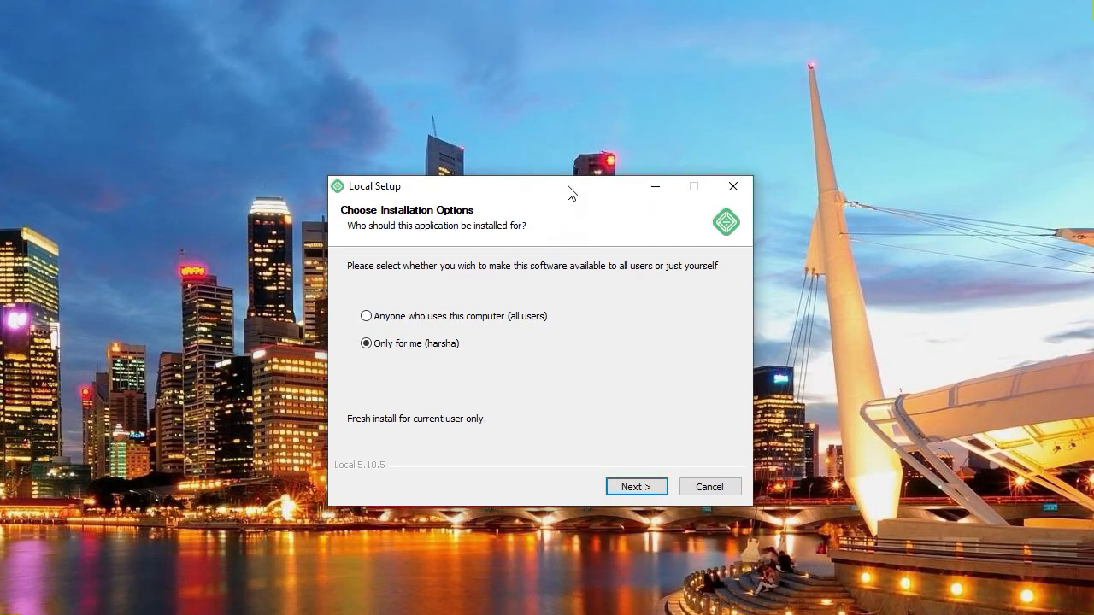
click(635, 489)
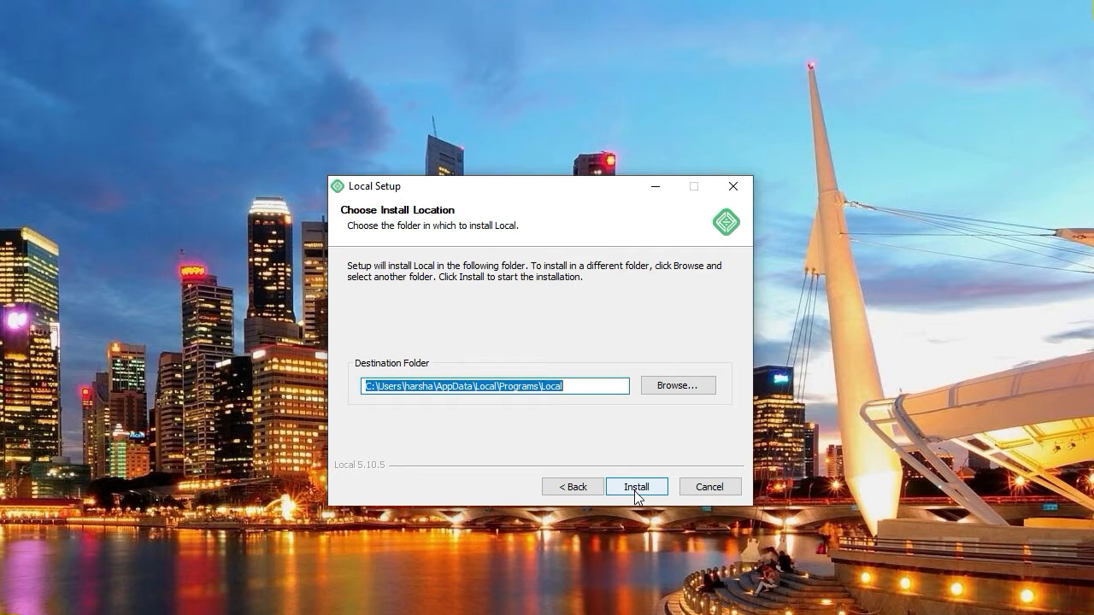
click(634, 490)
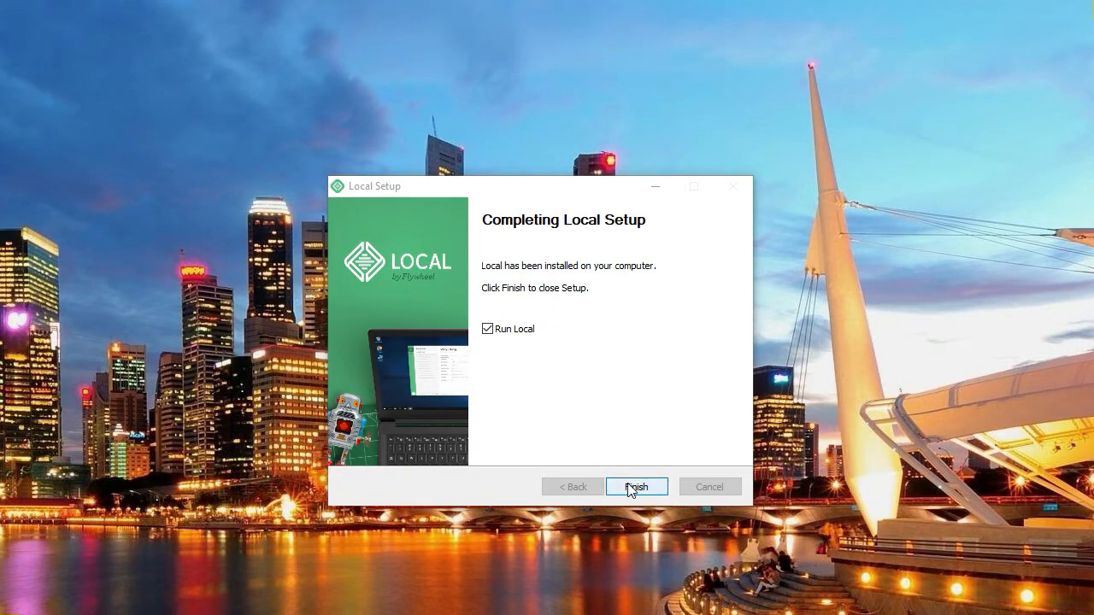
click(629, 488)
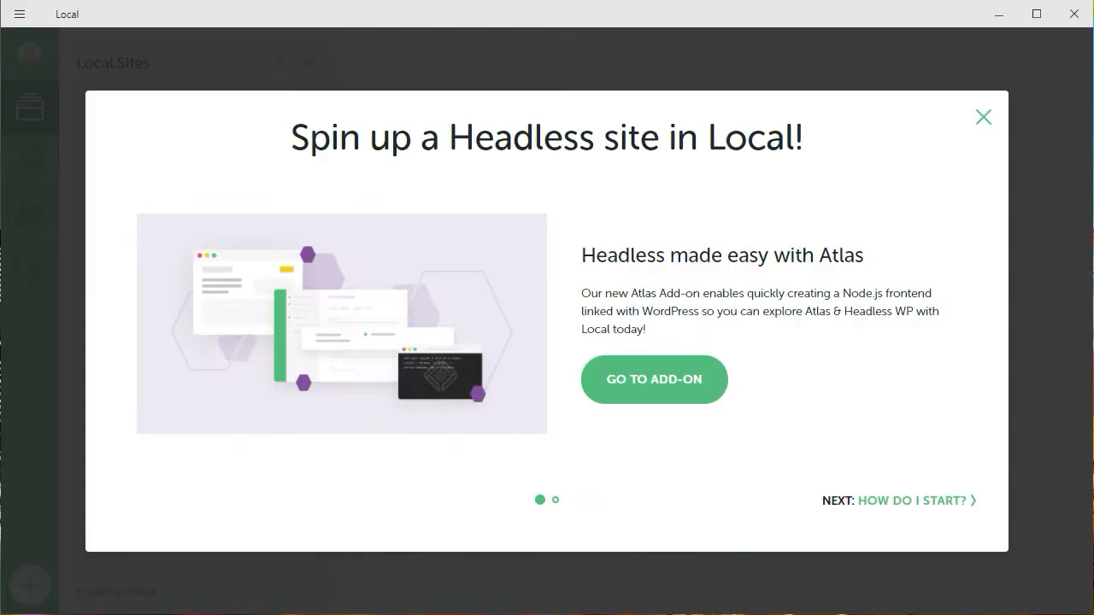
- Go through the headless site introduction to the add-on library and review the Image Optimizer add-on's details
click(880, 502)
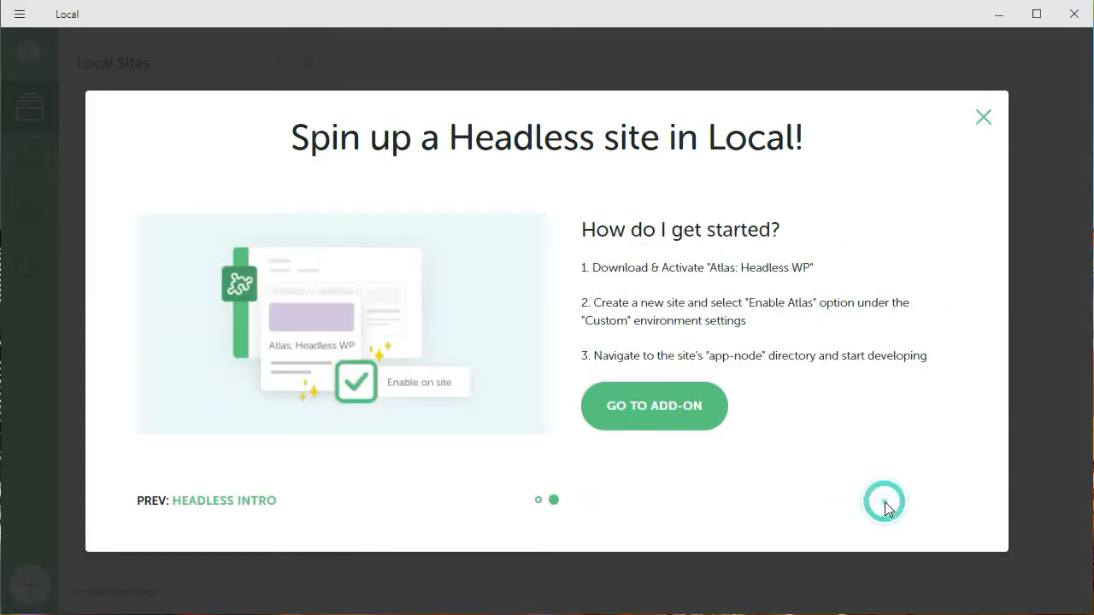
click(664, 409)
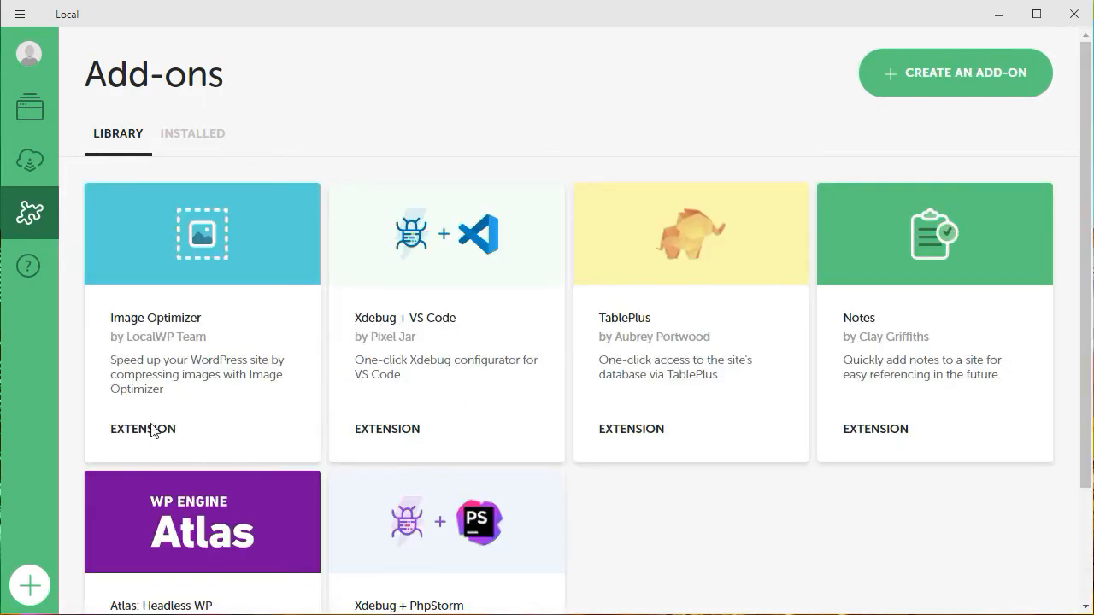
click(185, 286)
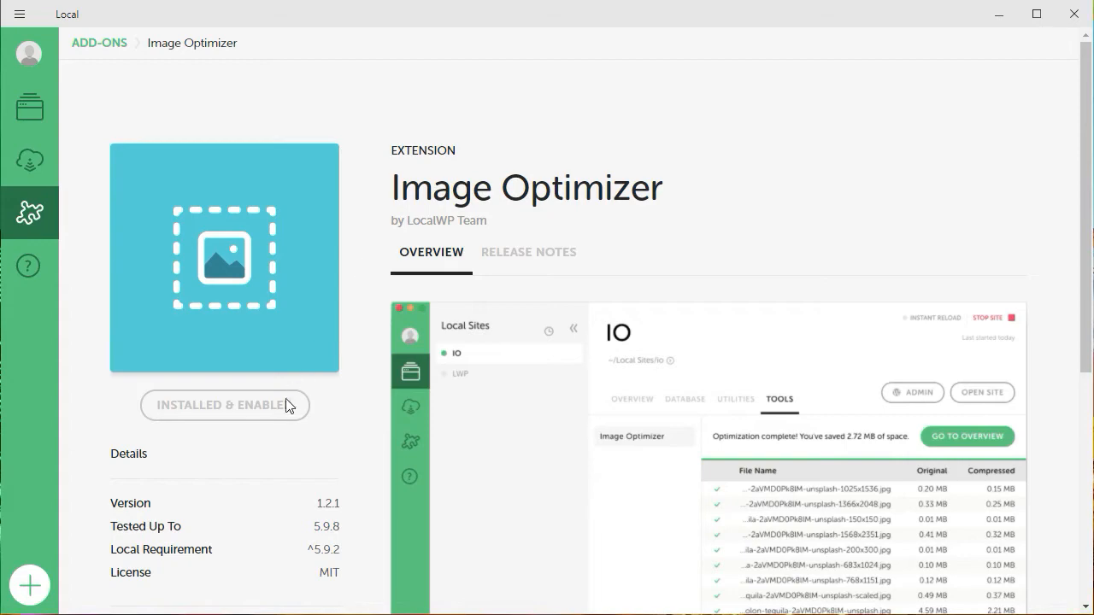
scroll(195, 415, down, 2)
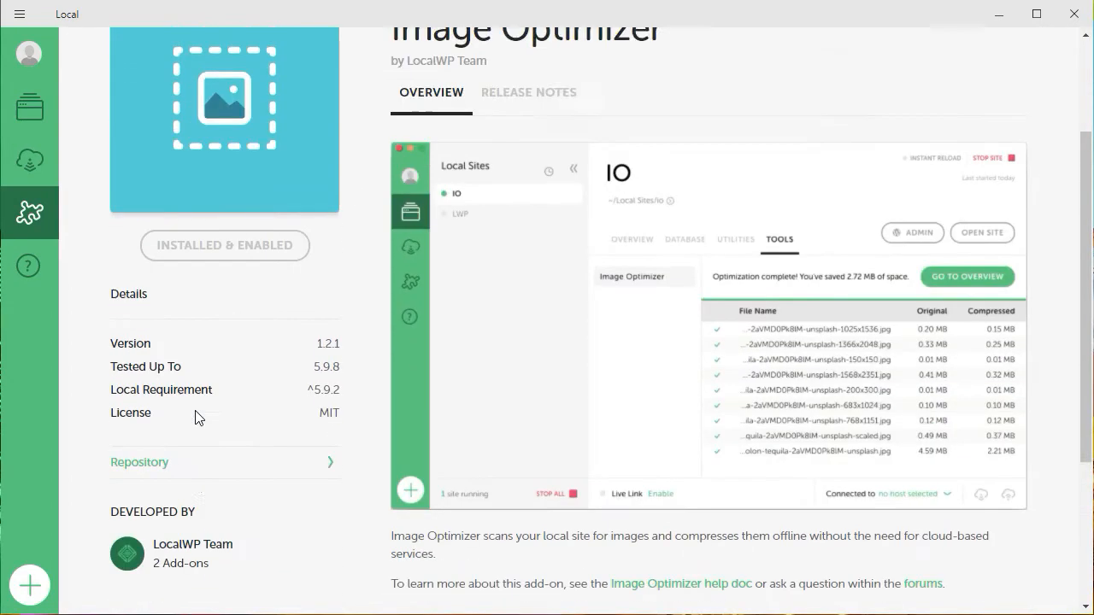
scroll(196, 416, up, 2)
- Start a new local site and name it Test
click(29, 113)
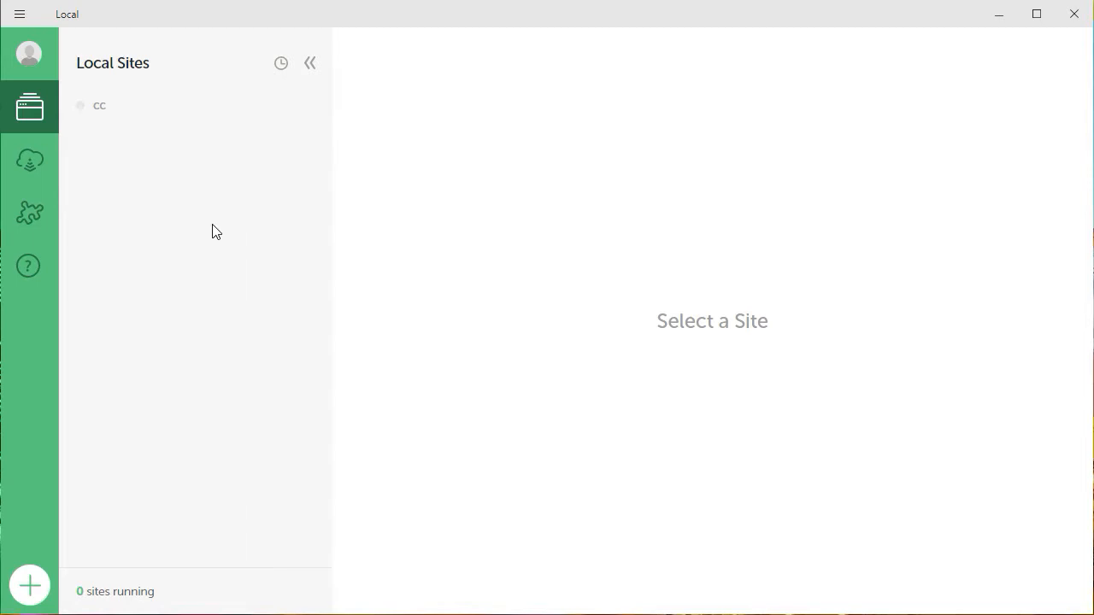
click(27, 592)
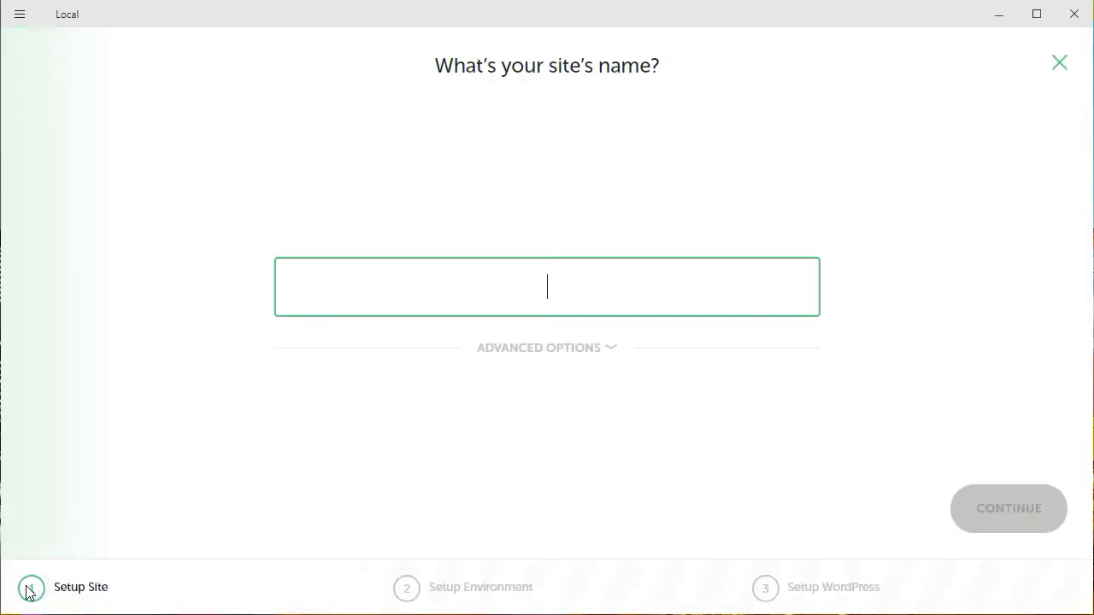
click(538, 292)
text(Test)
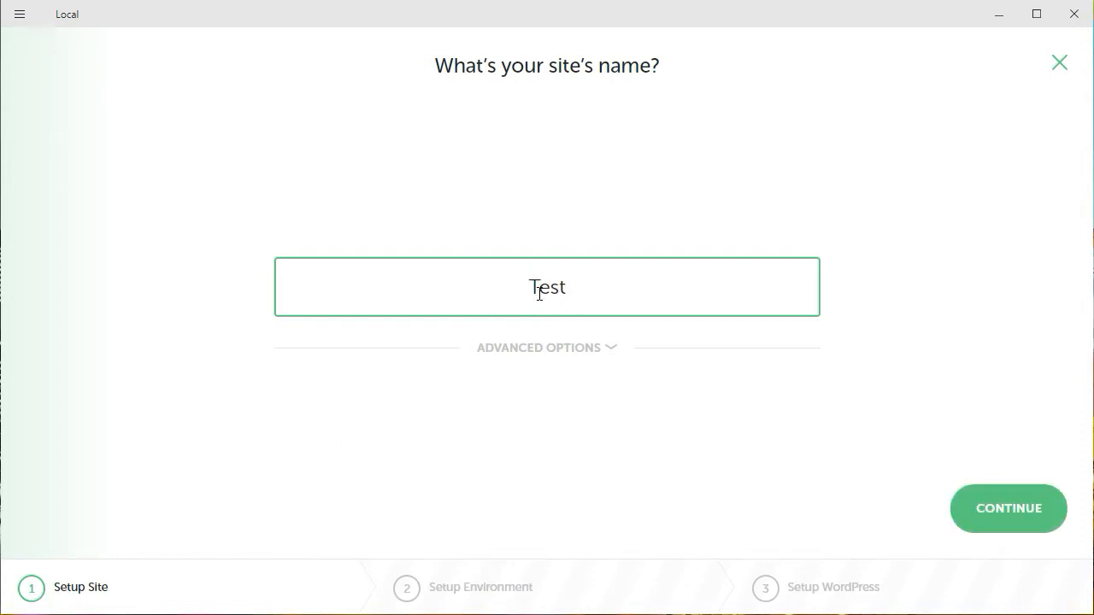
click(1040, 521)
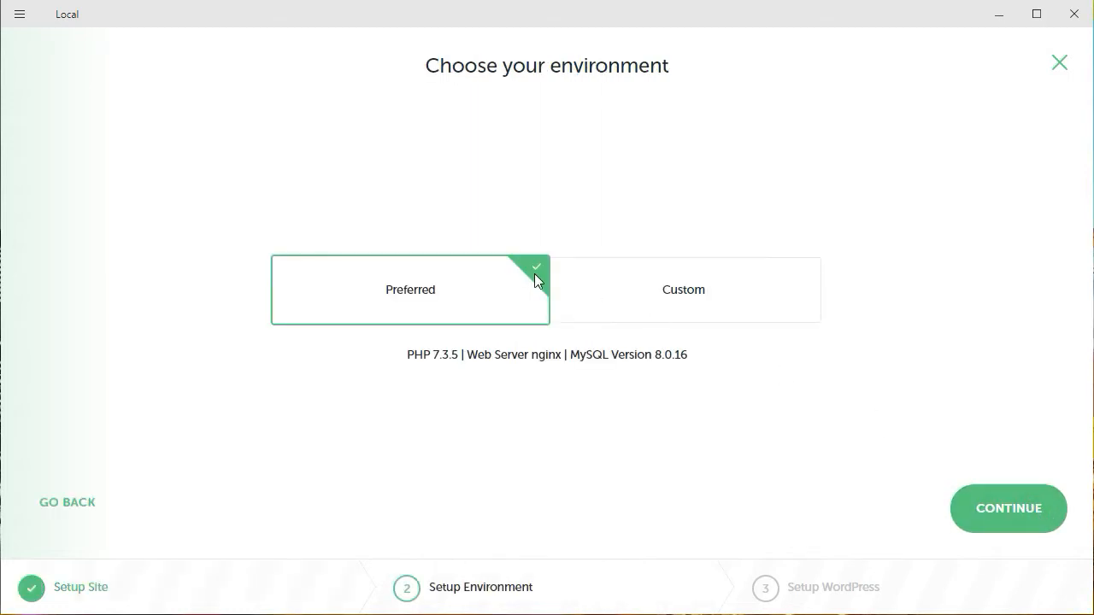
- Choose the Preferred environment and add the site with a WordPress account password
click(591, 280)
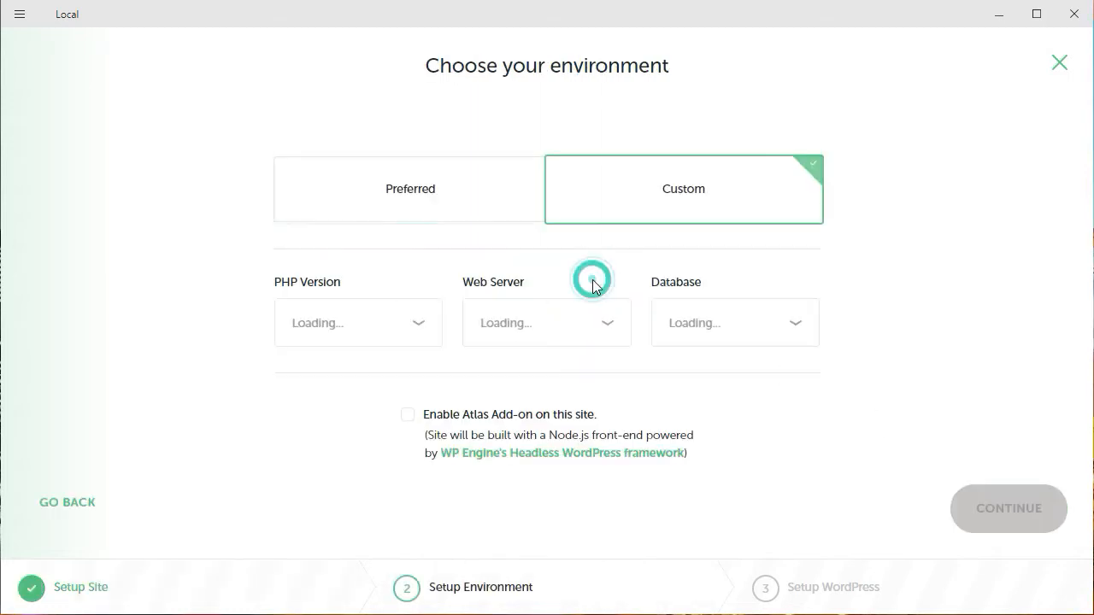
click(441, 207)
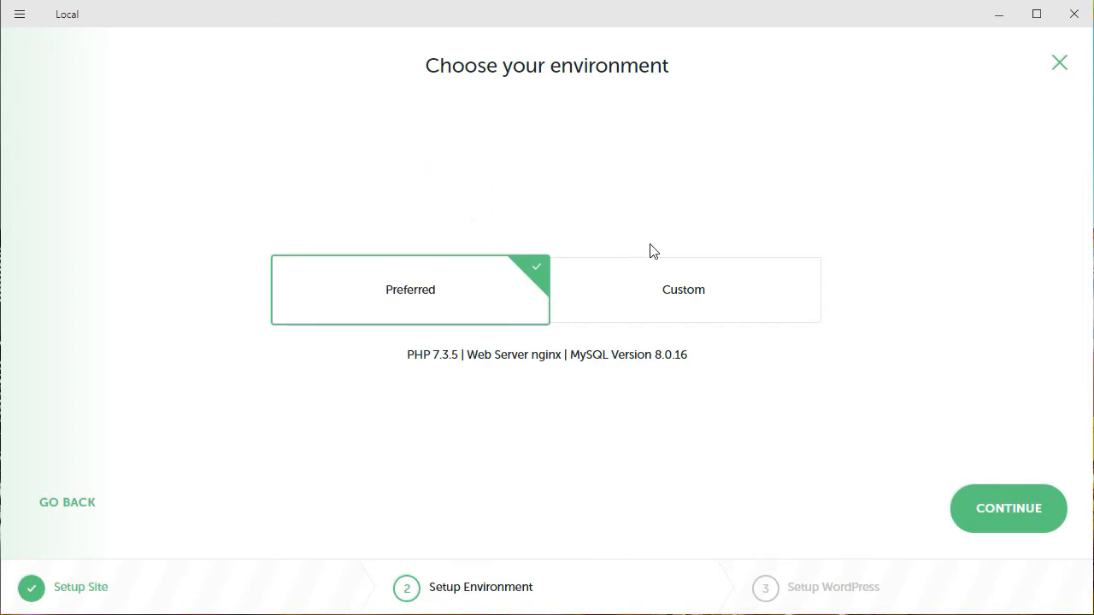
click(1017, 519)
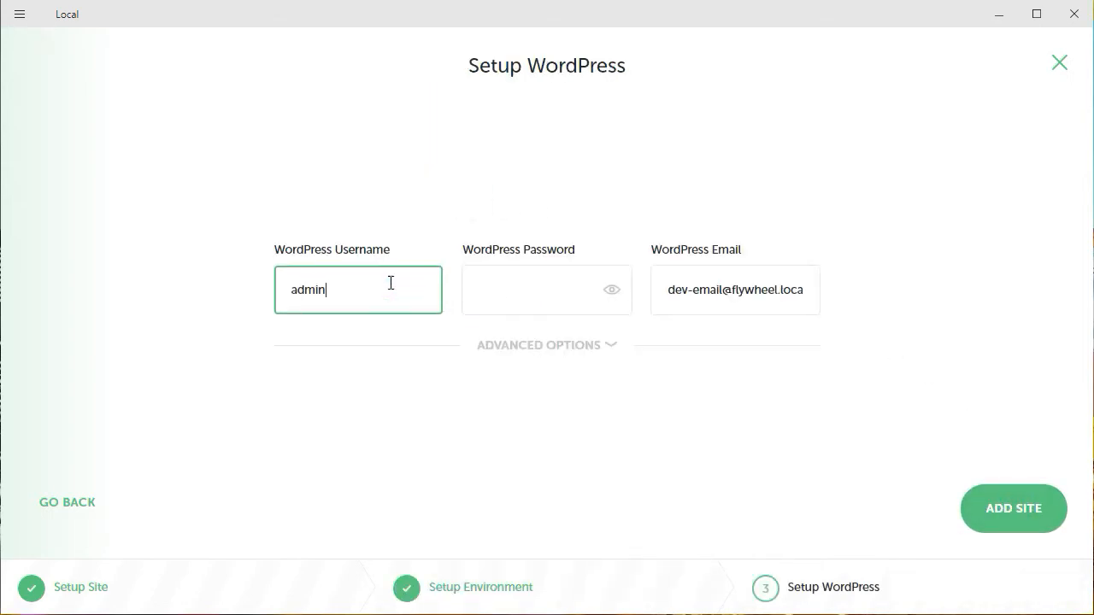
click(515, 290)
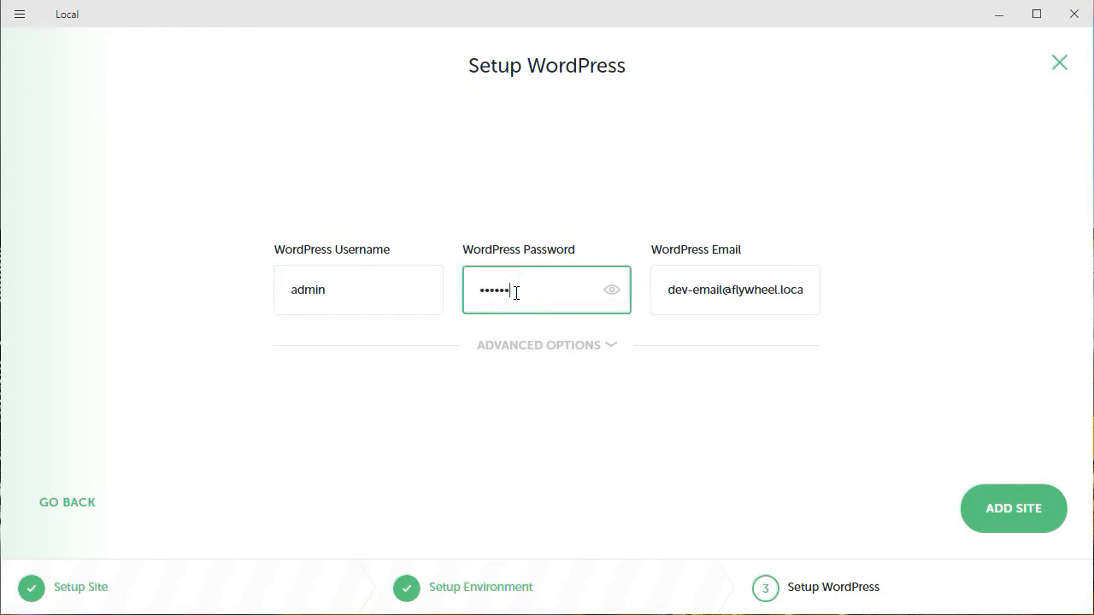
click(996, 511)
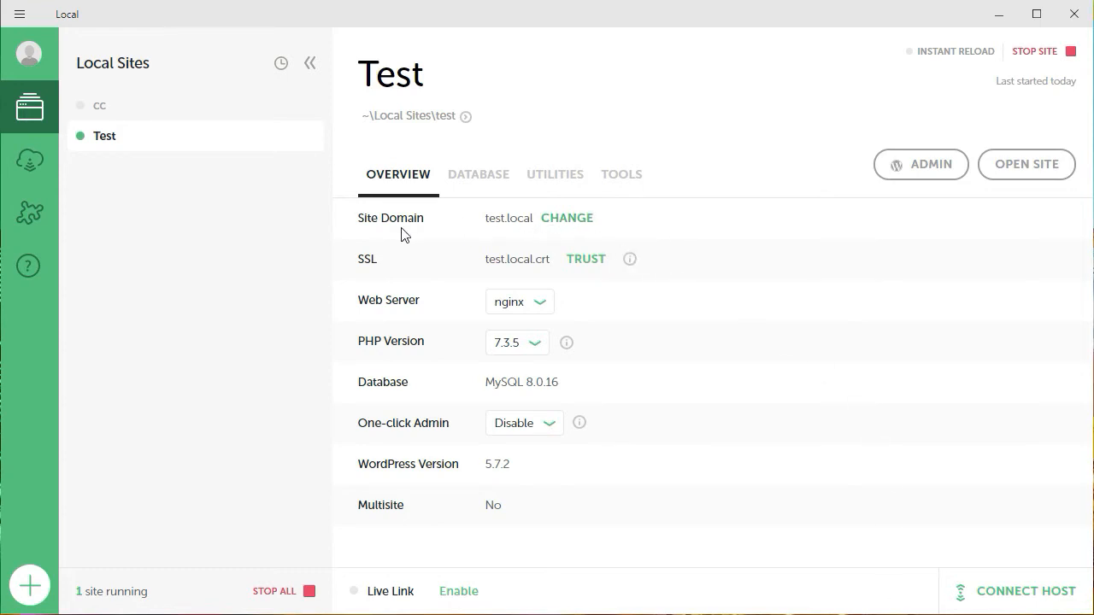
- Trust the Test site's SSL certificate and copy its site domain, test.local
click(576, 264)
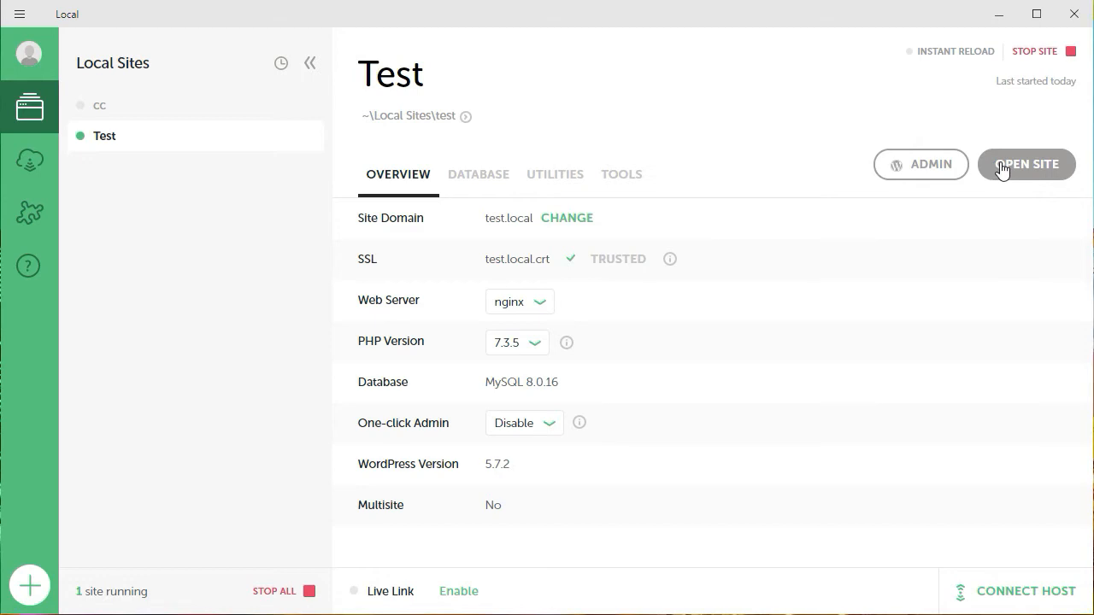
drag(485, 218, 539, 222)
right_click(528, 232)
click(546, 236)
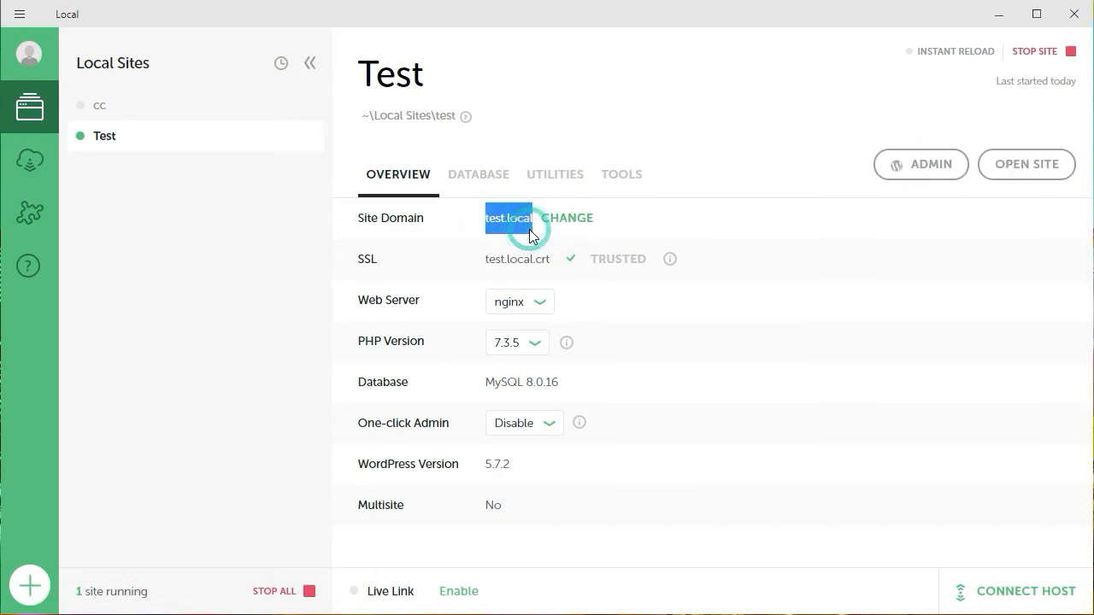
- Switch to Chrome, open the copied address test.local/ and look over the site's front page
key(alt+Tab)
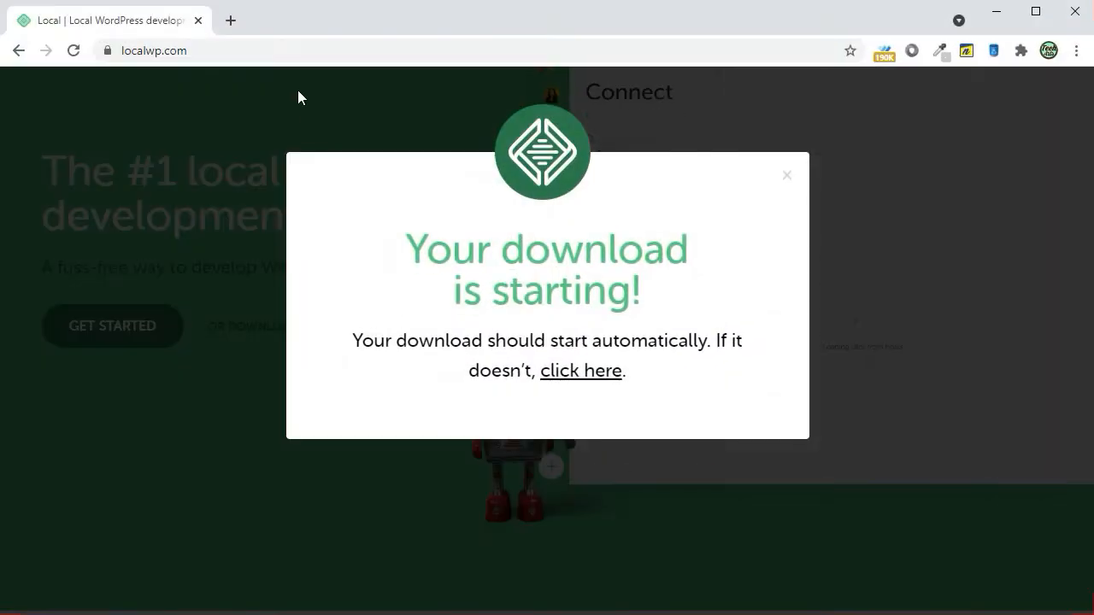
right_click(291, 54)
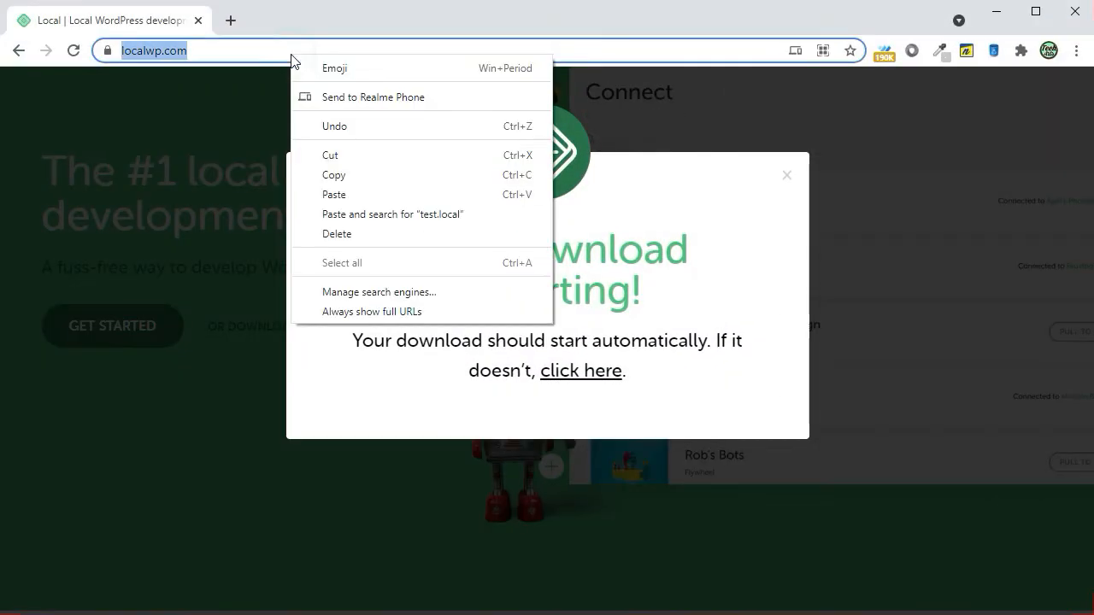
click(323, 195)
click(351, 47)
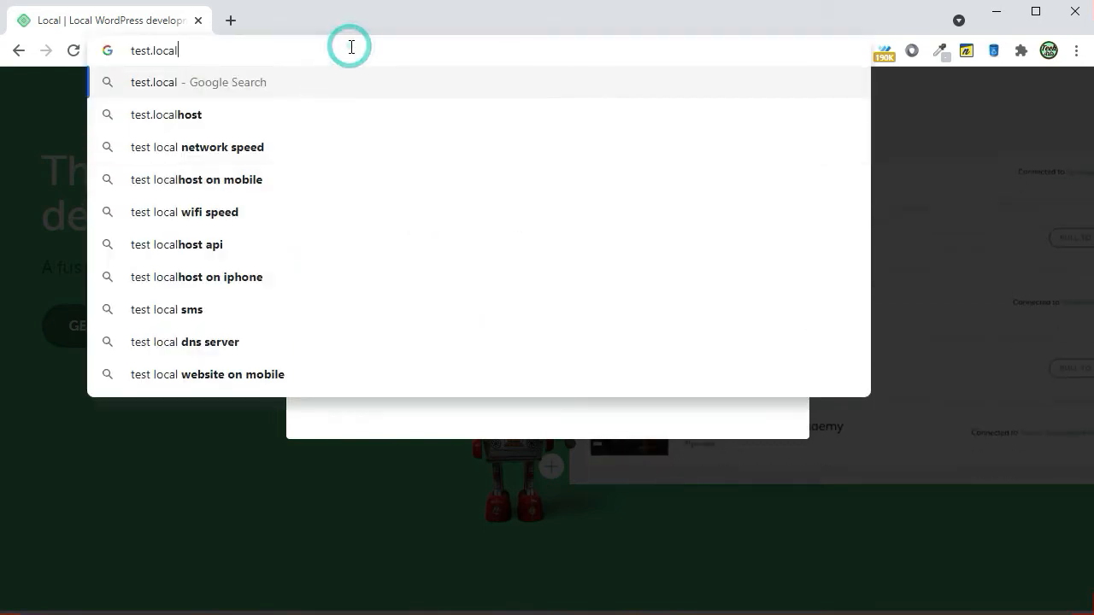
text(/)
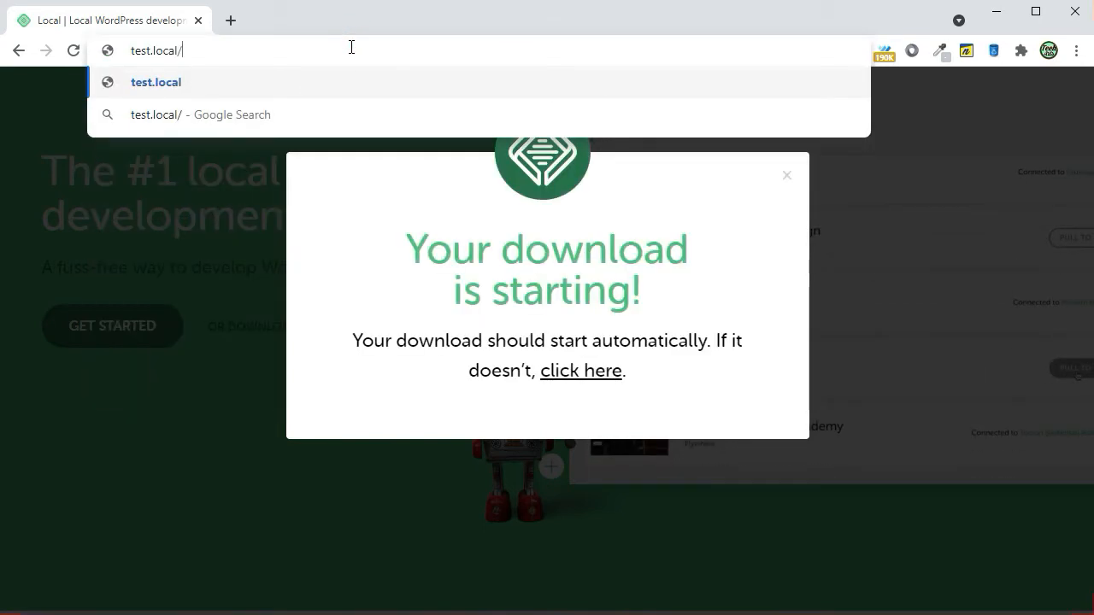
key(Return)
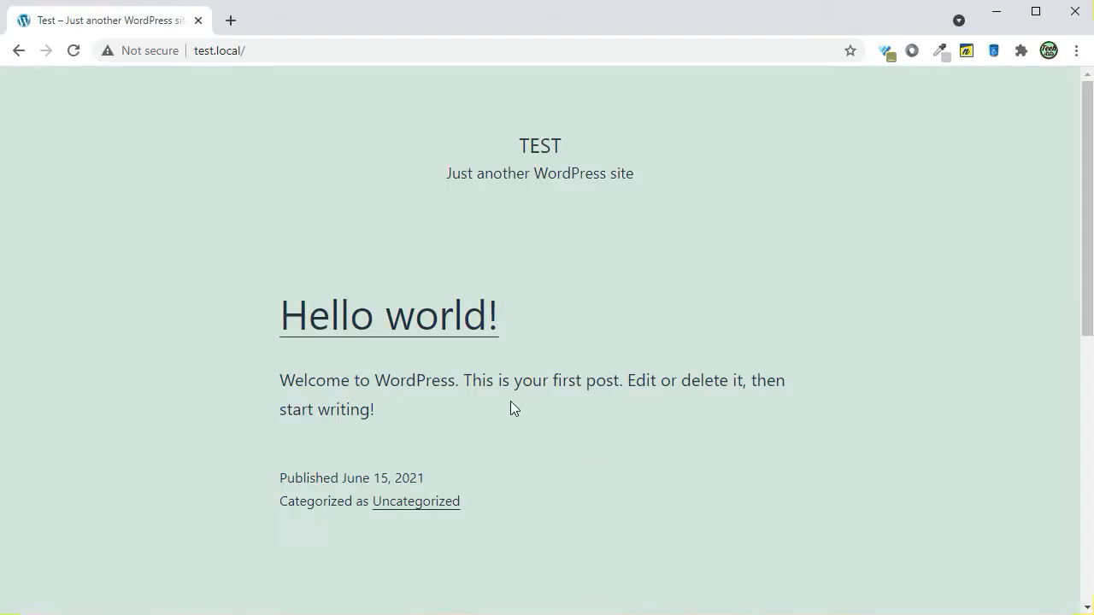
scroll(510, 408, down, 6)
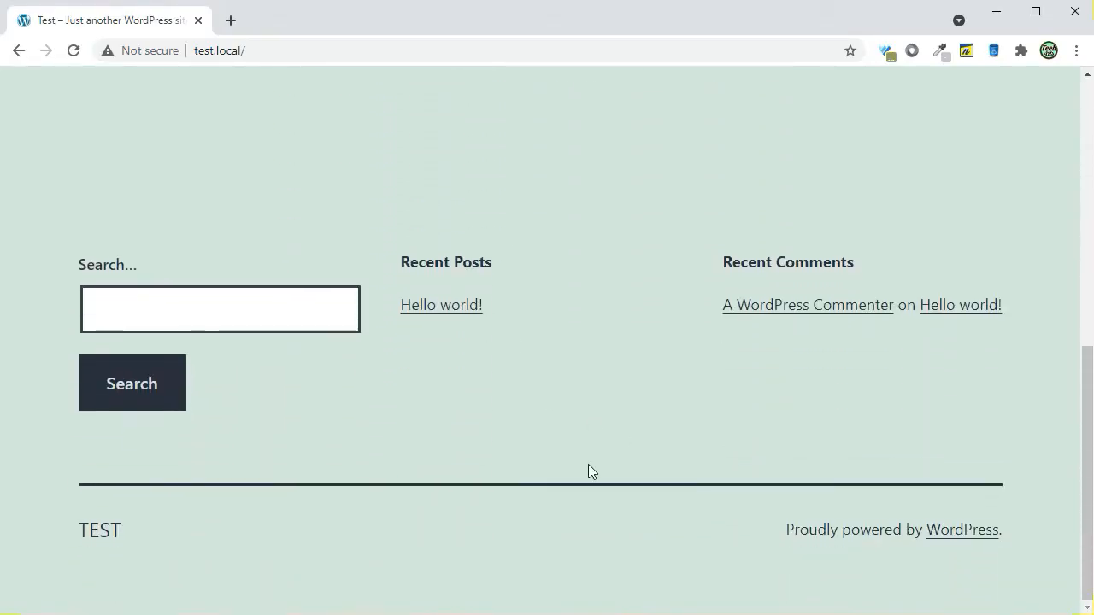
scroll(588, 464, up, 6)
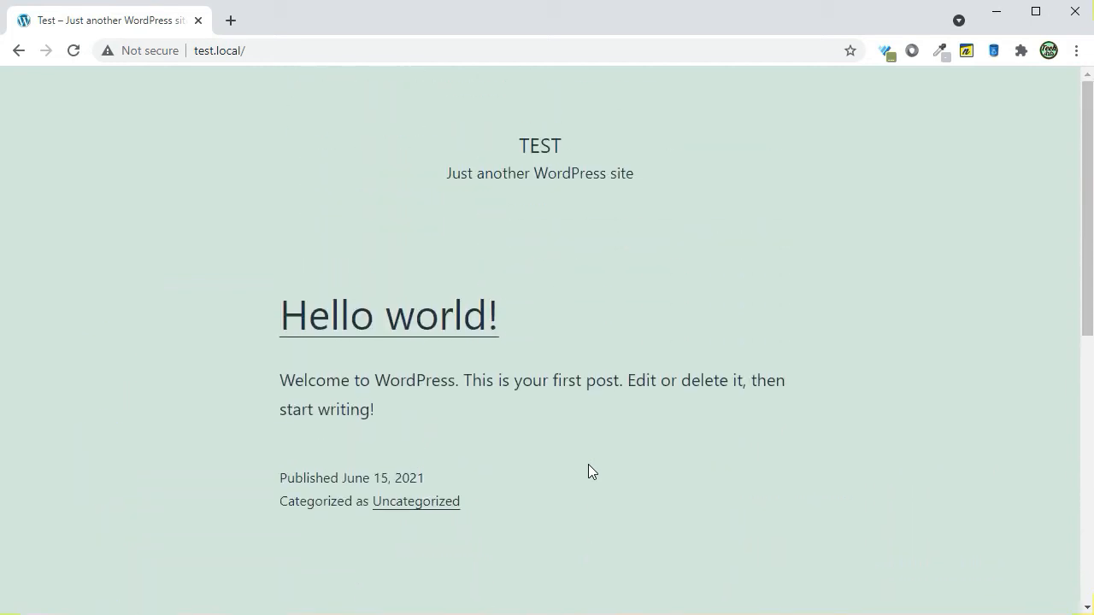
- Open the site's WordPress login page at test.local/wp-admin
click(325, 50)
click(354, 50)
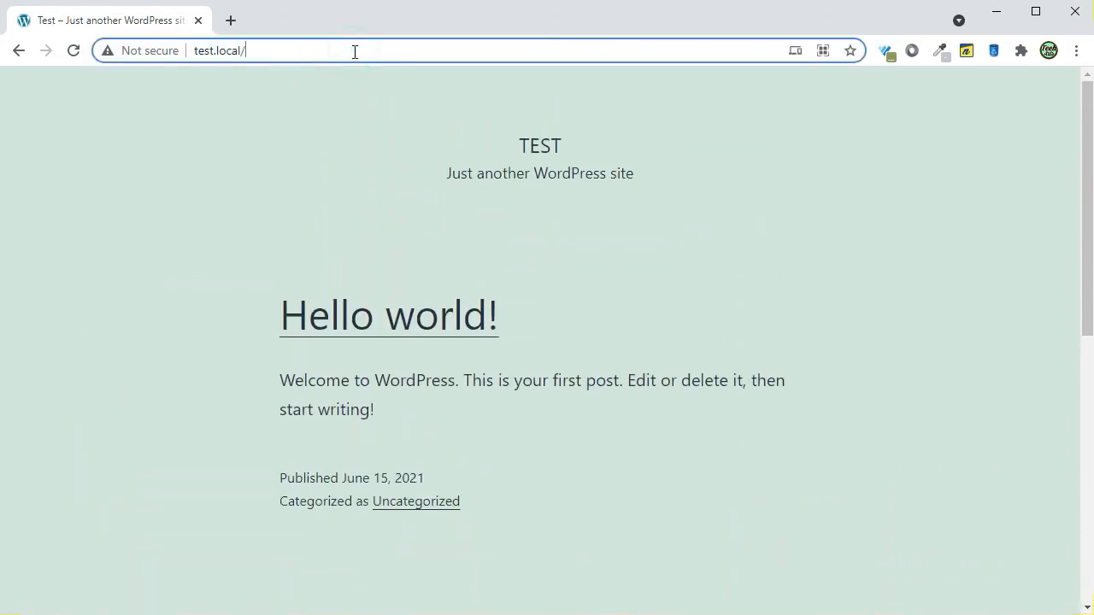
text(wp-admin)
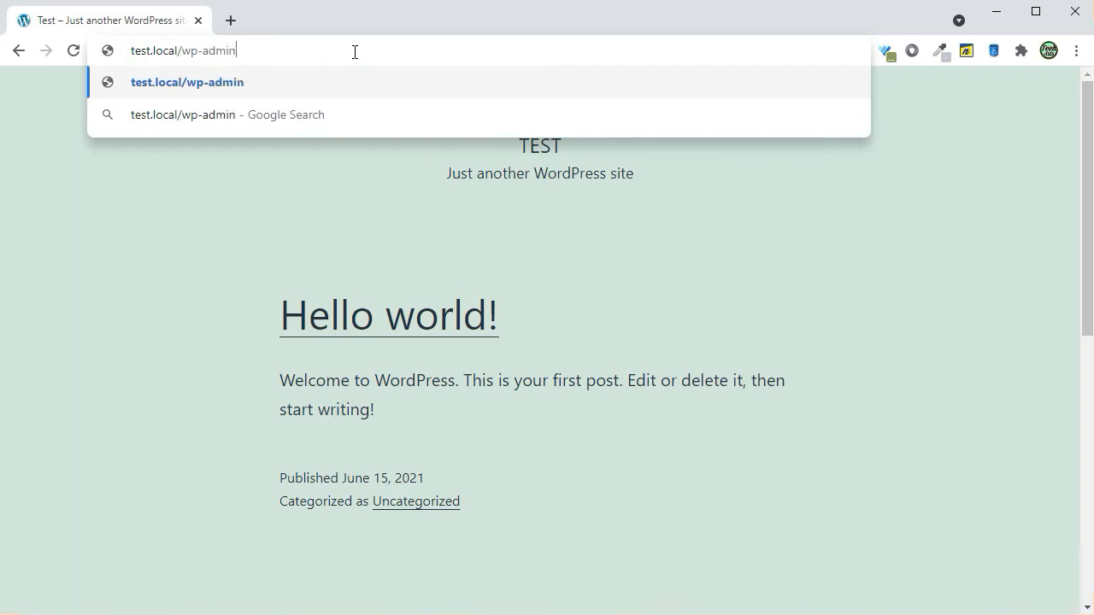
key(Return)
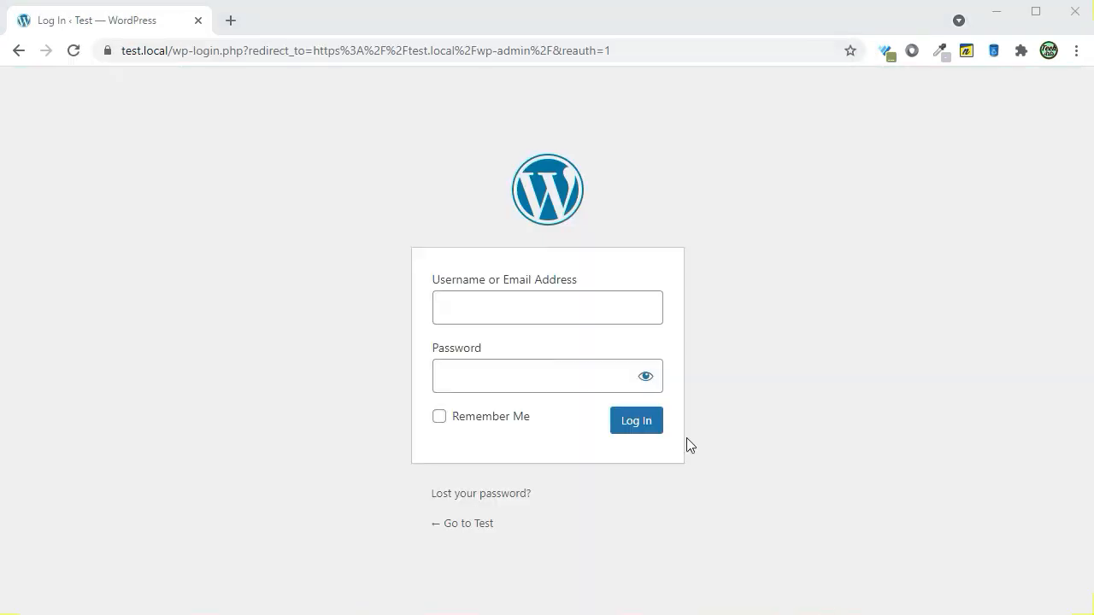
- Log in to WordPress as admin with the account password, decline saving it in the browser, and look over the dashboard
click(577, 298)
click(536, 347)
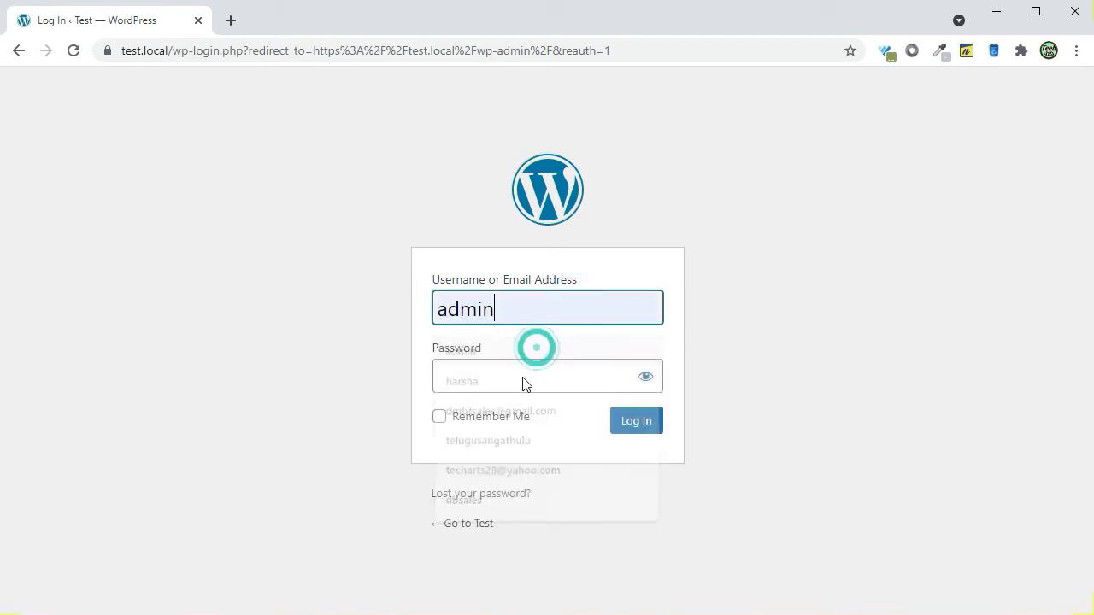
click(524, 377)
text(ad)
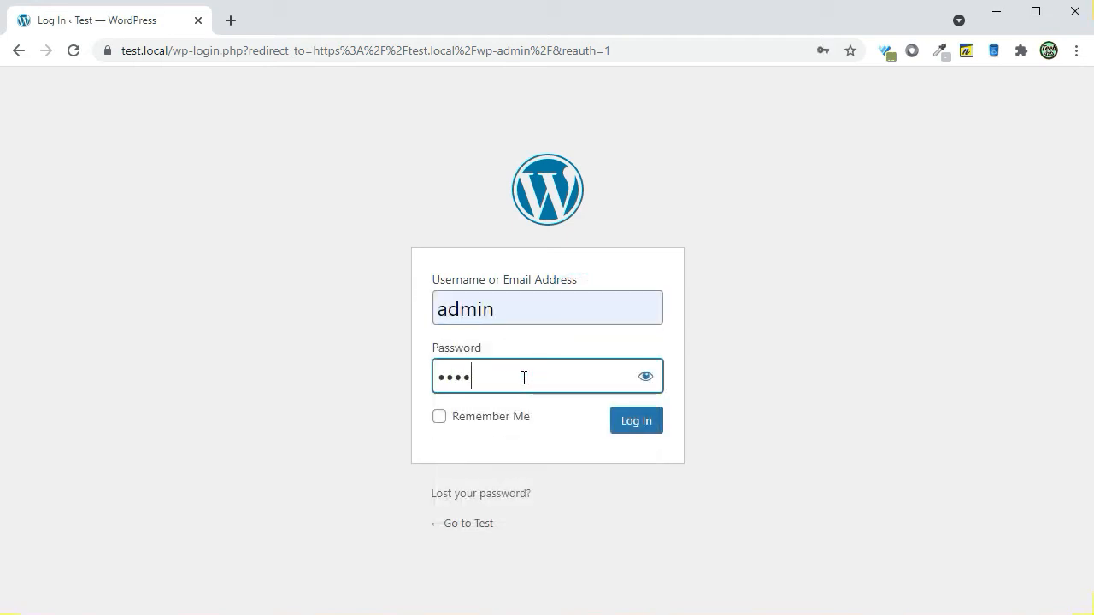
key(Return)
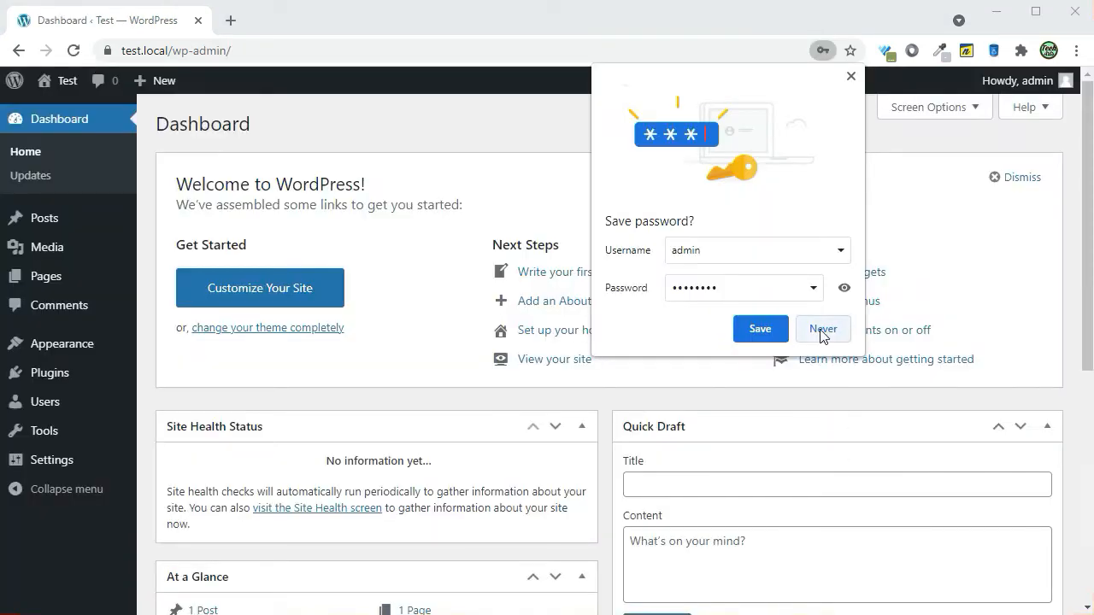
click(820, 331)
scroll(786, 342, down, 6)
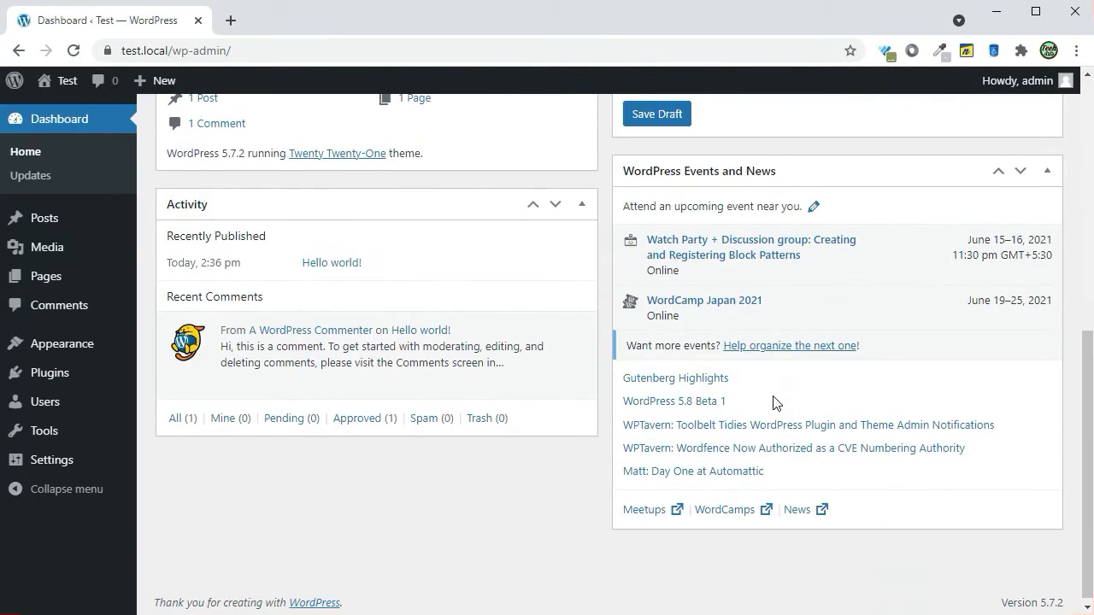
scroll(774, 401, up, 6)
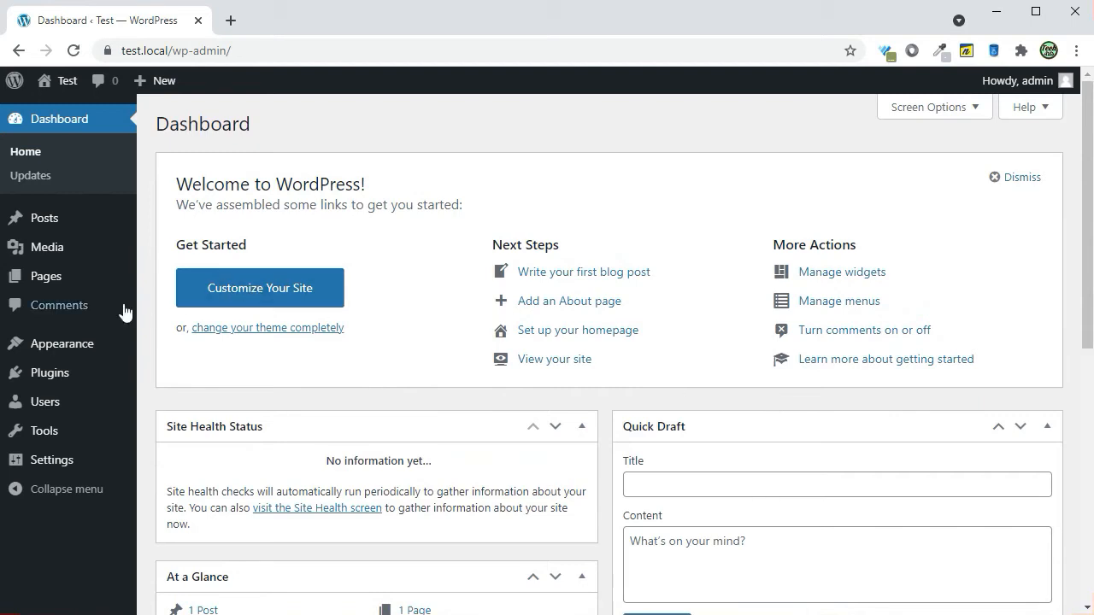
- Visit the Plugins and Appearance sections of the dashboard and open the Add Themes page
click(51, 376)
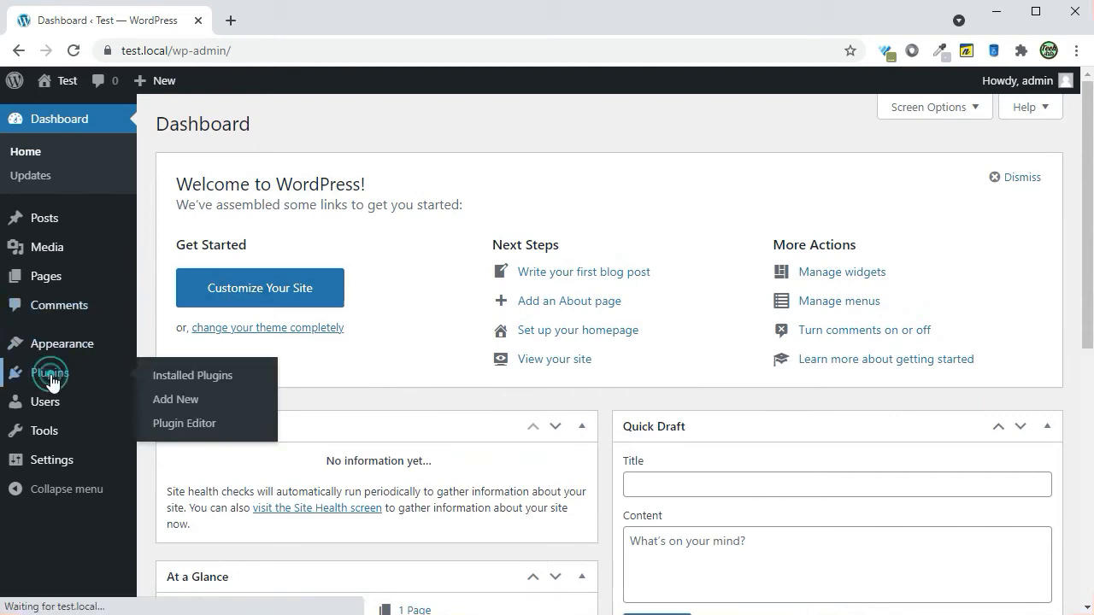
click(24, 287)
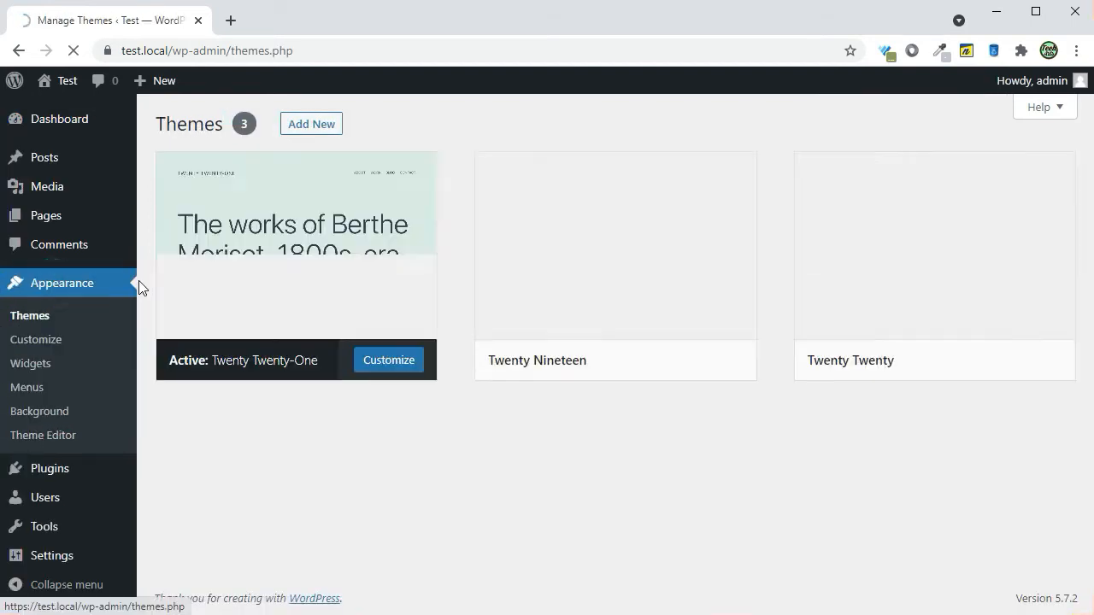
click(311, 126)
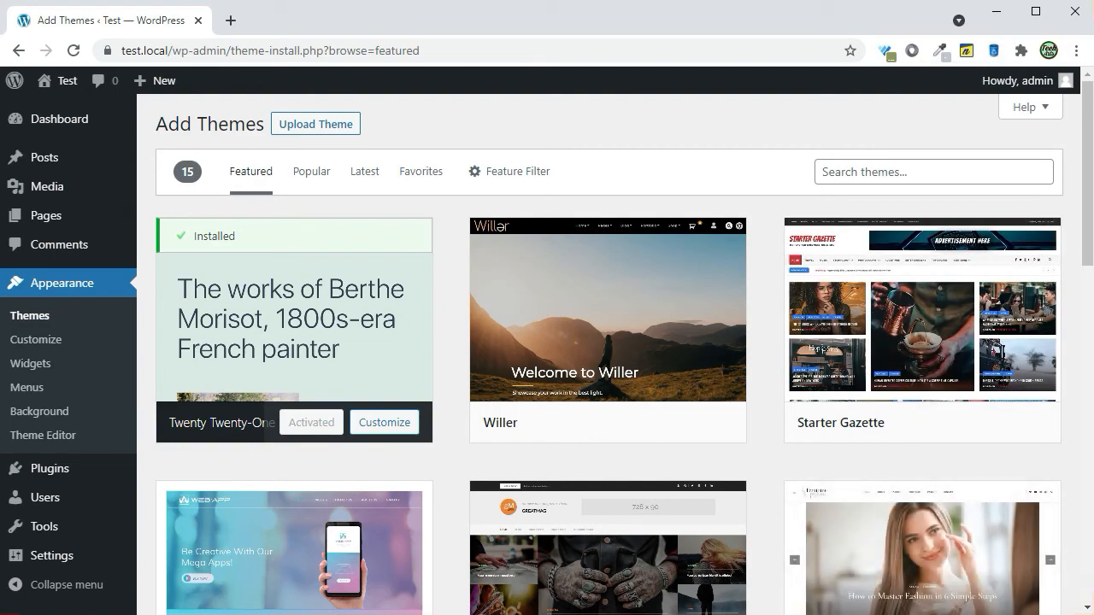
- Switch to Local, enable the Live Link for the Test site, view its details and copy the link
key(alt+Tab)
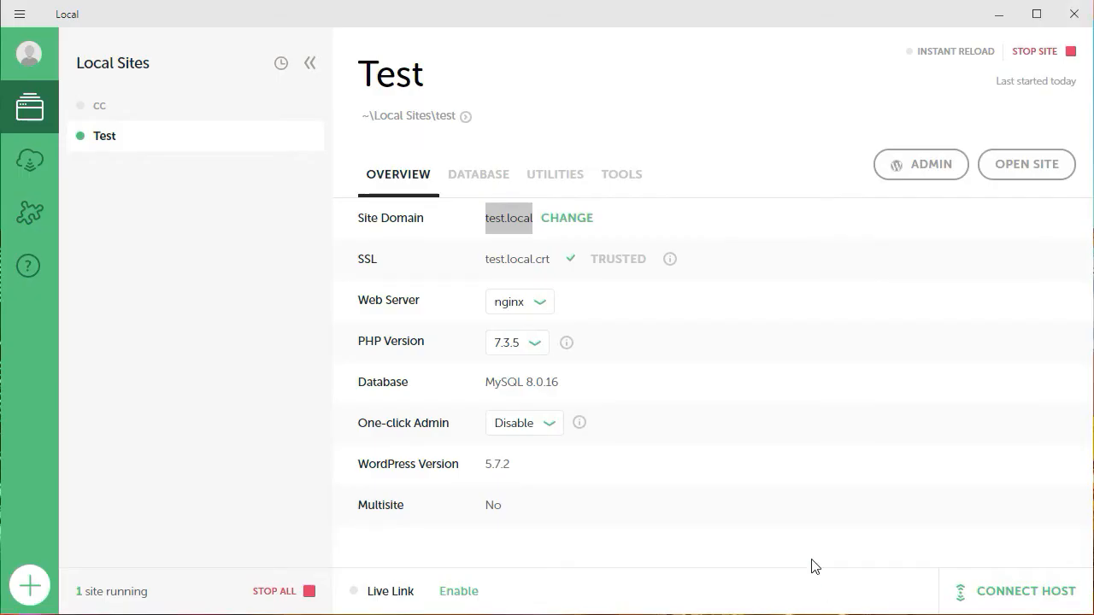
click(444, 595)
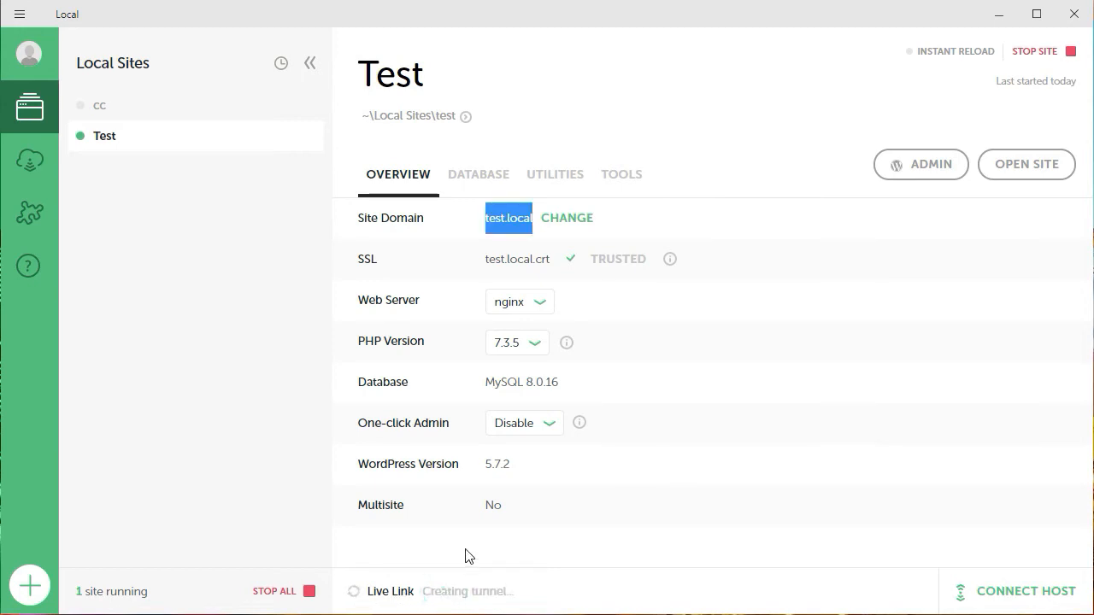
click(510, 215)
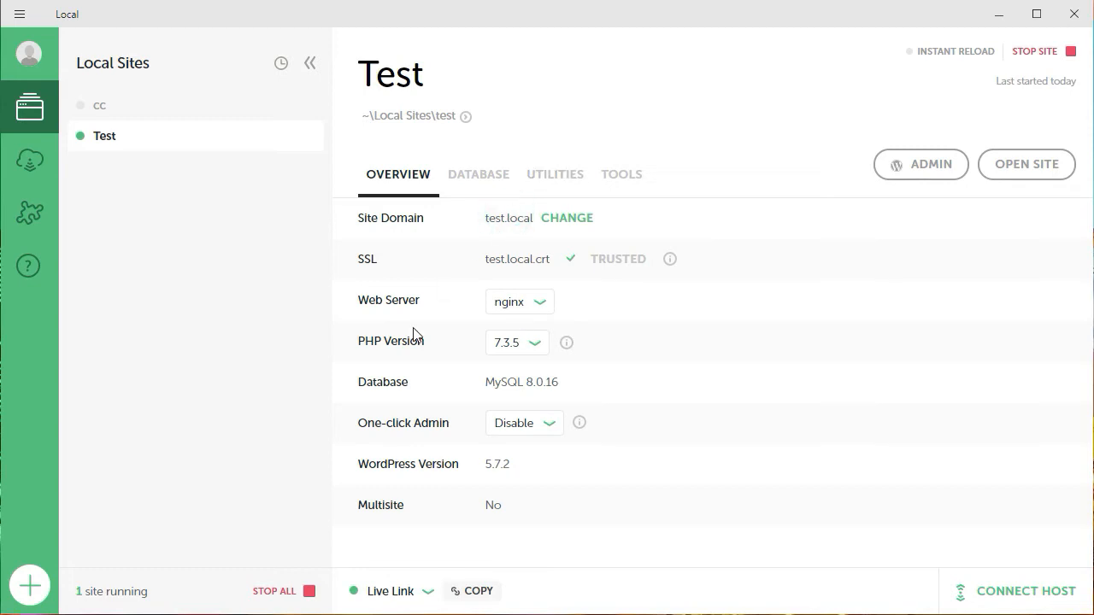
click(416, 593)
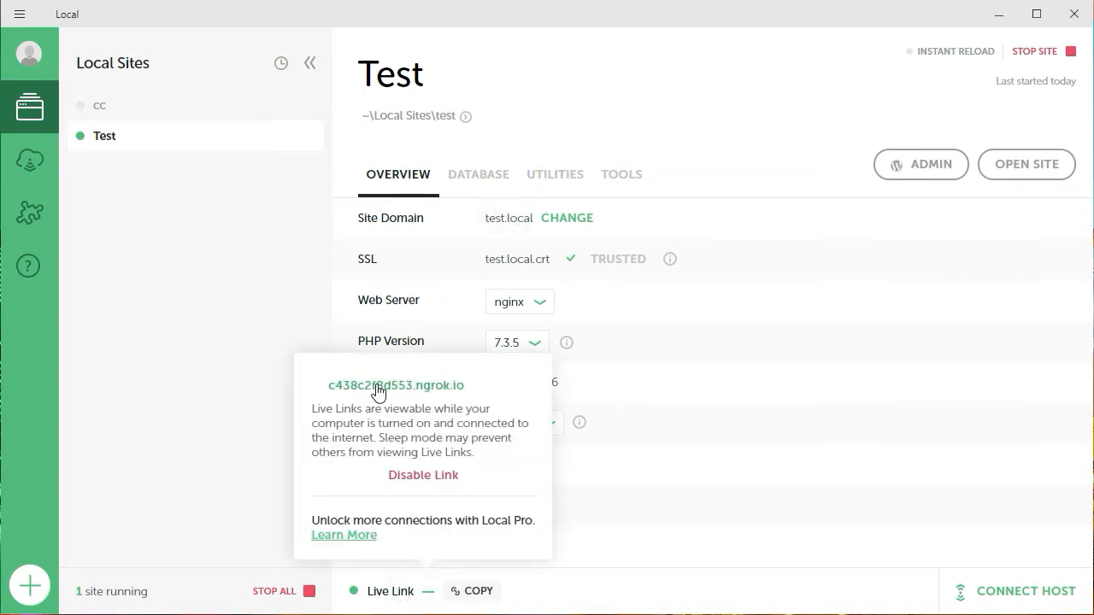
click(459, 594)
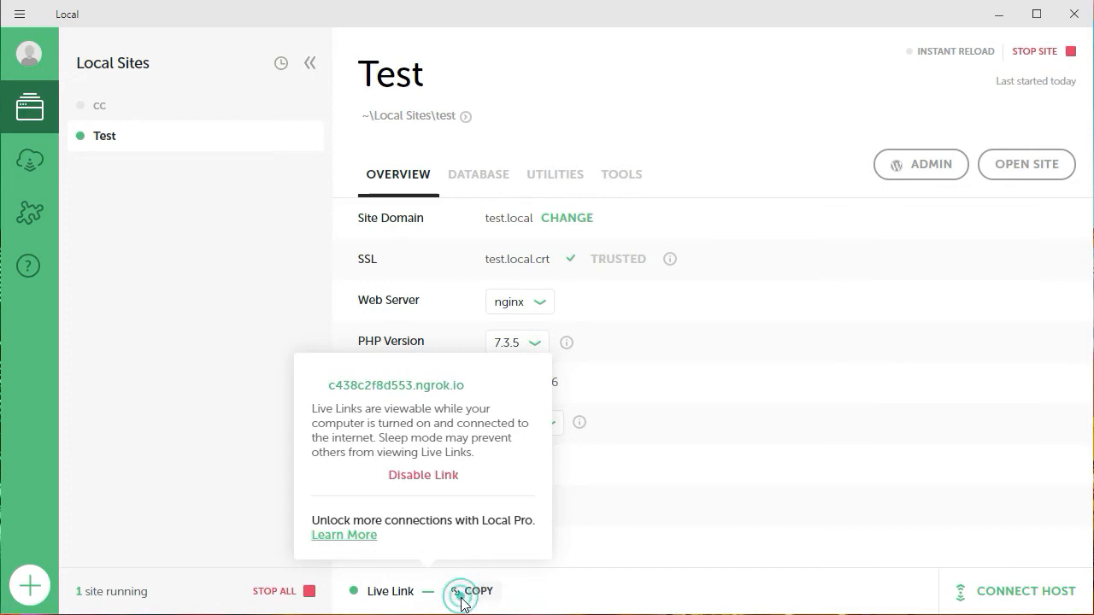
click(574, 586)
click(468, 598)
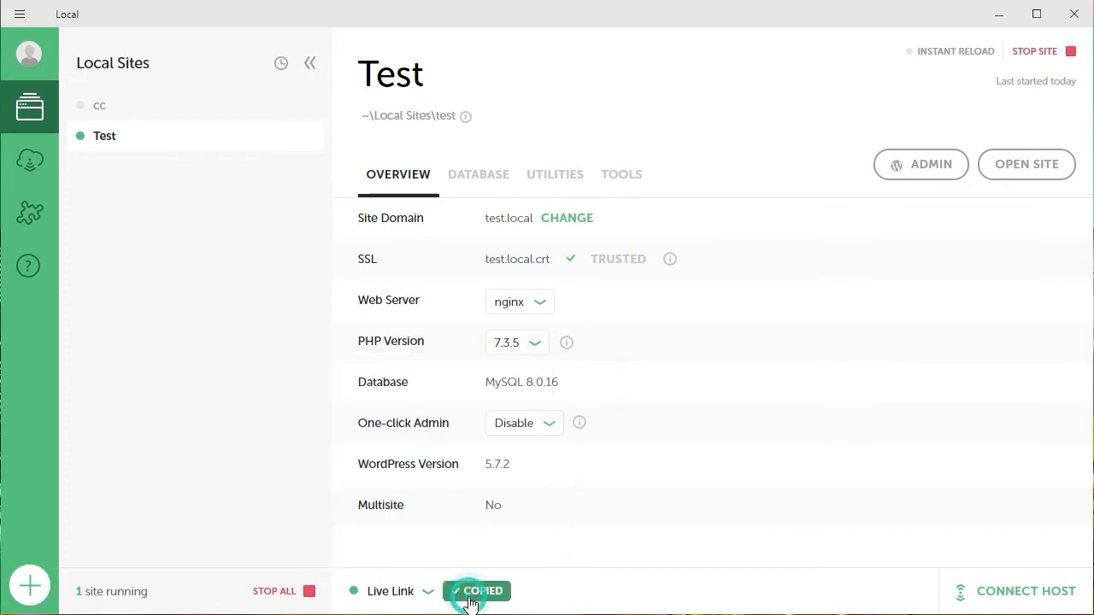
- Switch to Chrome and open the copied live link in a new browser tab
key(alt+Tab)
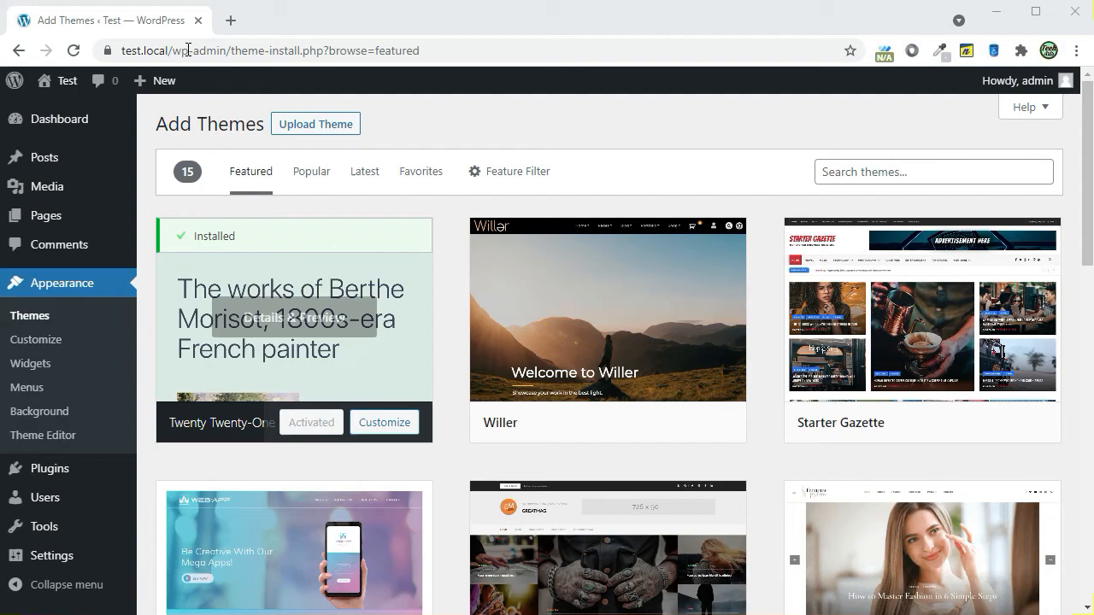
click(232, 19)
right_click(213, 49)
click(246, 179)
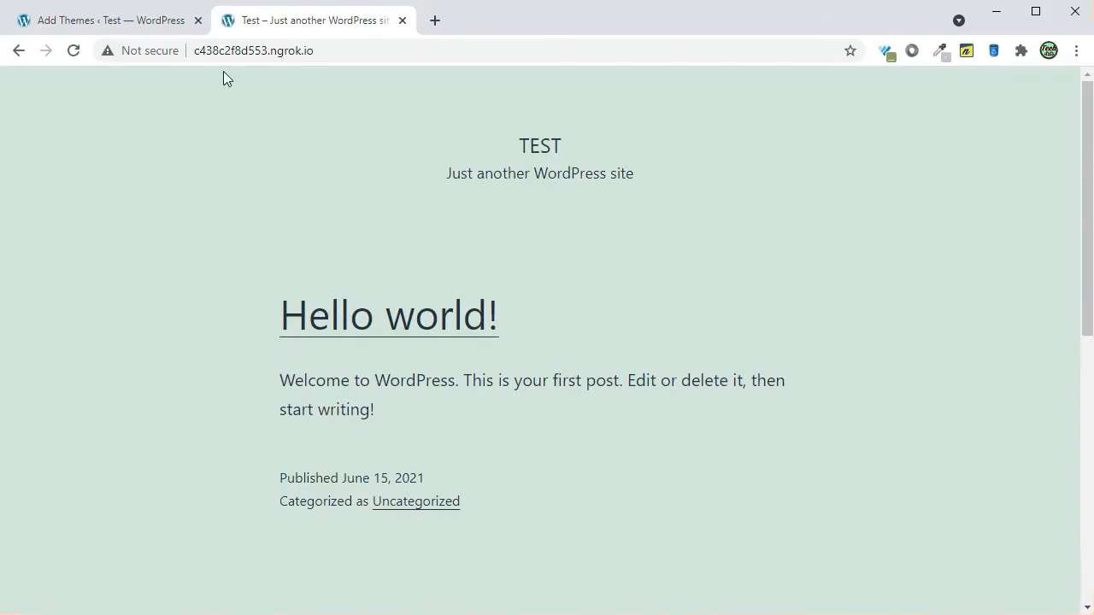
- Open the WordPress login page through the live link by adding /wp-admin to its address
click(365, 49)
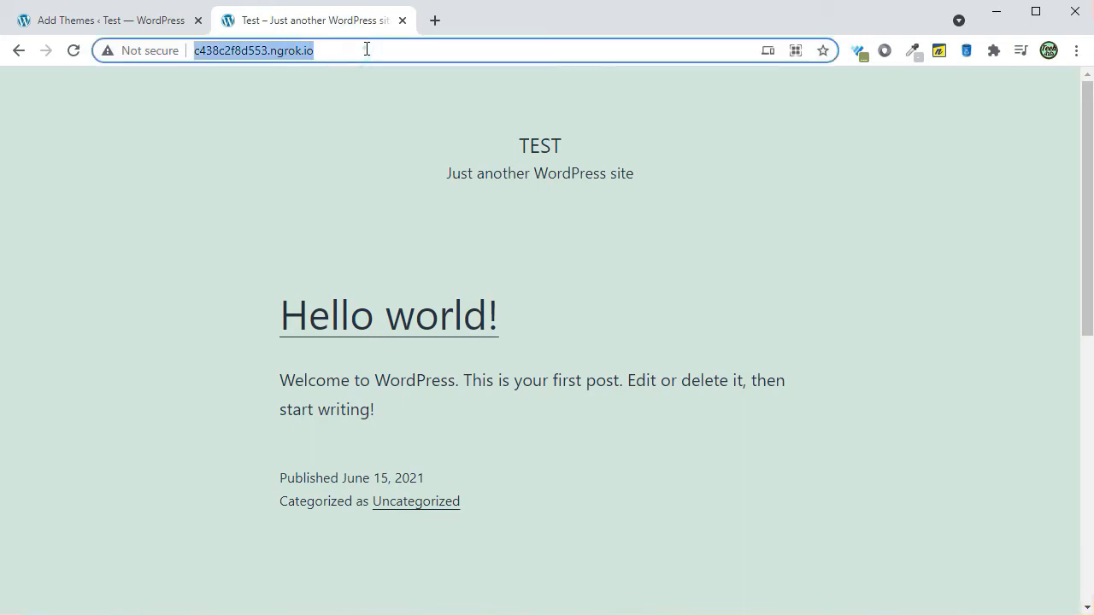
click(367, 49)
key(BackSpace)
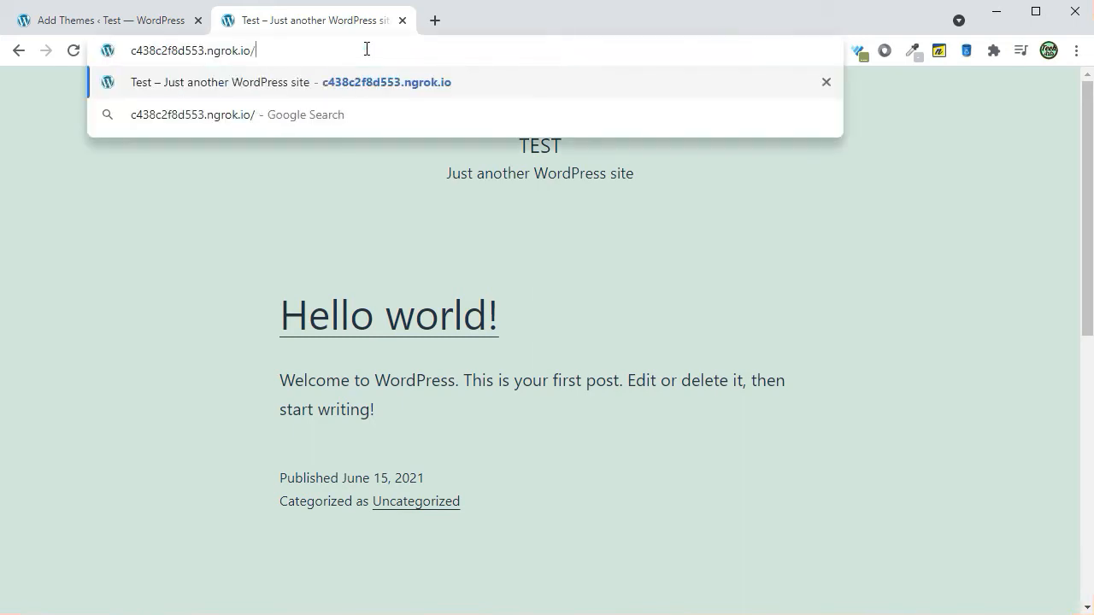
text(wp-admin)
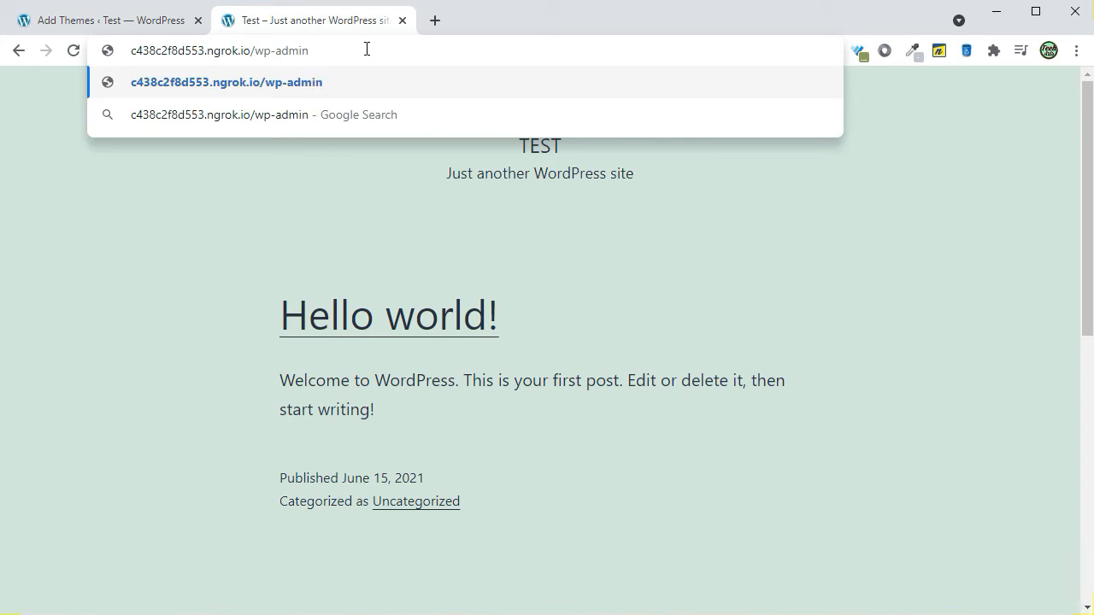
key(Return)
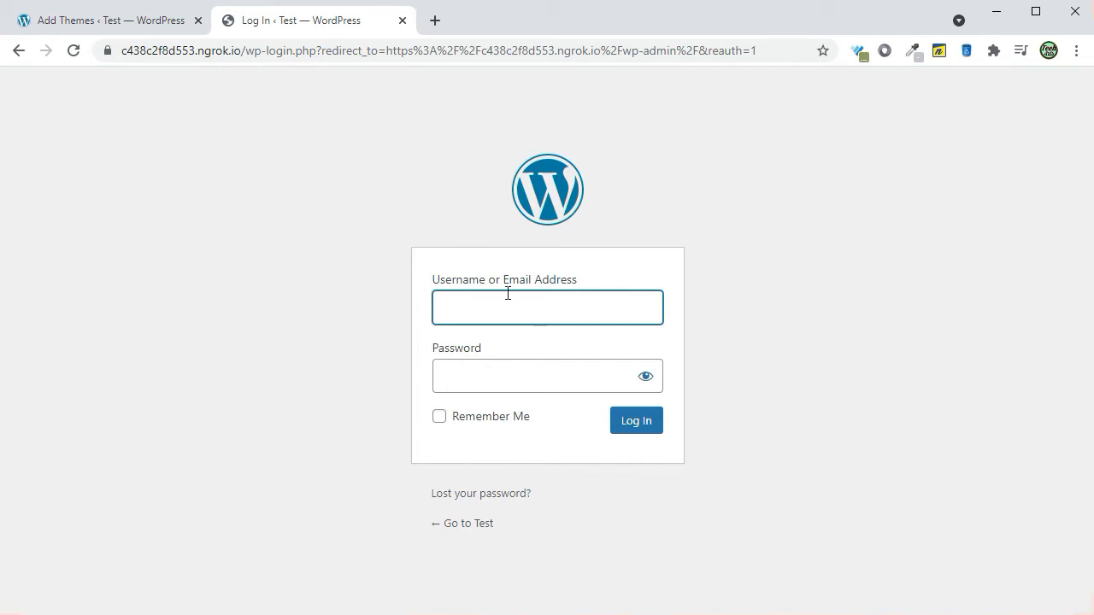
- Try to log in to WordPress through the live link as admin with the account password
click(508, 291)
click(476, 349)
click(469, 367)
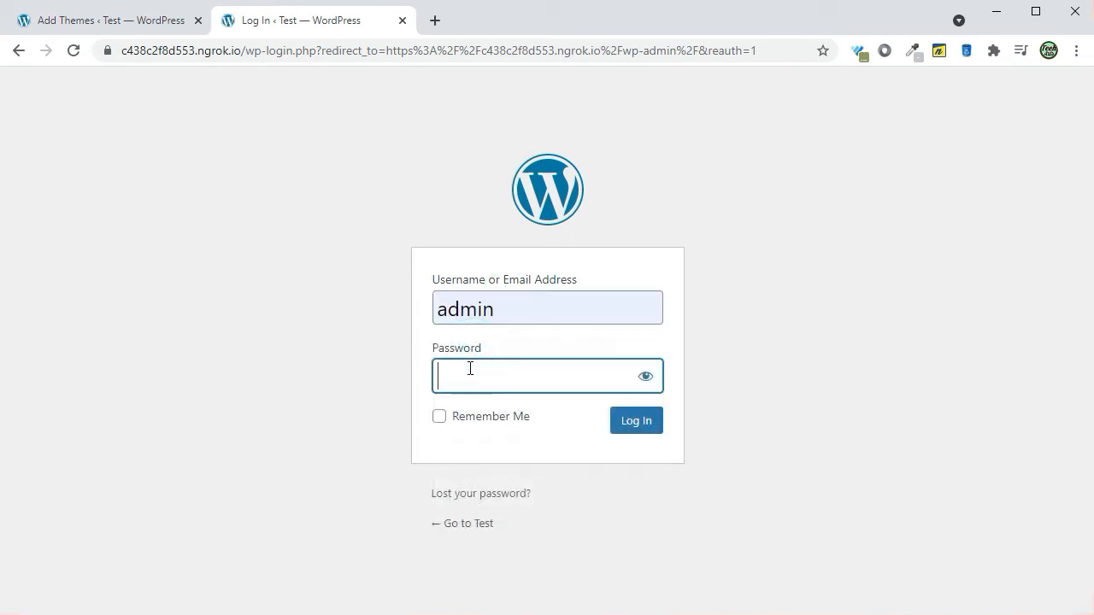
text(•••••••••)
key(Return)
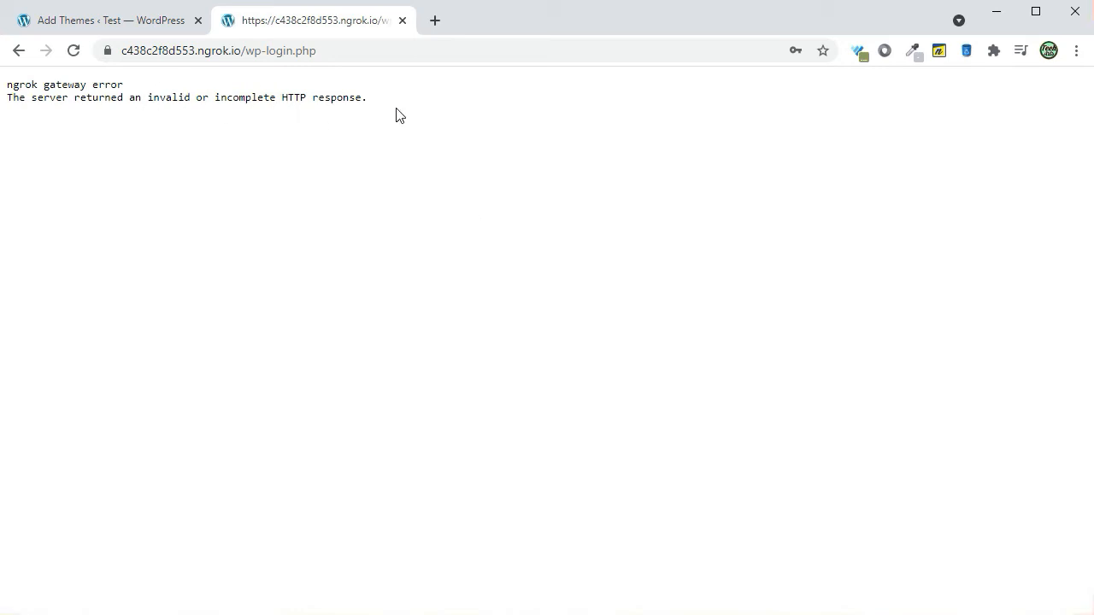
- Reload the live link page and close its browser tab
click(73, 50)
click(623, 179)
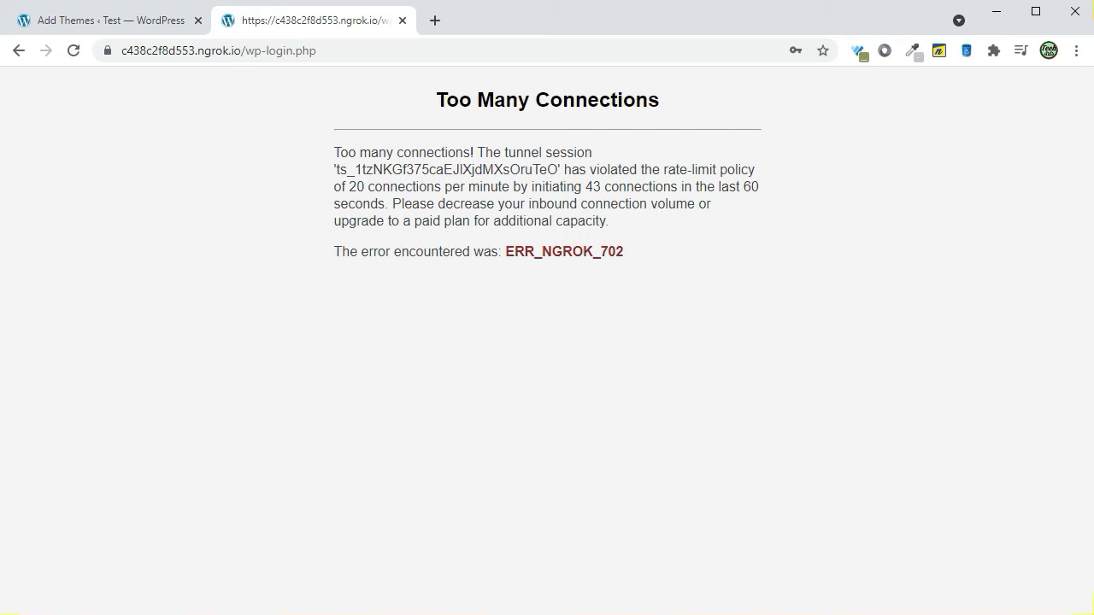
click(402, 21)
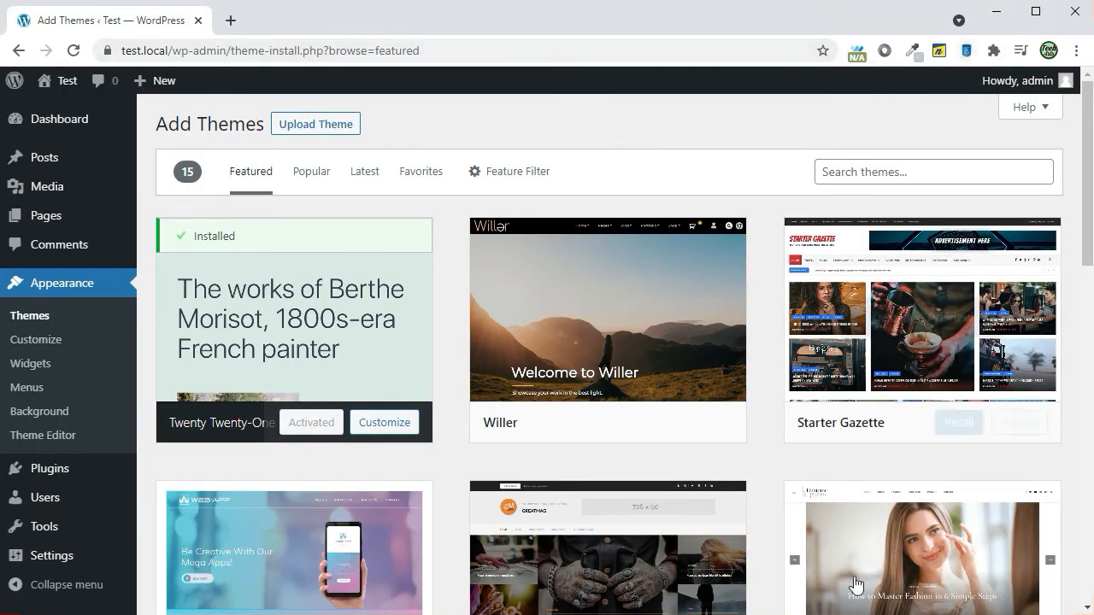
- Switch to Local and start a new local site named test2 with the Preferred environment
click(1002, 12)
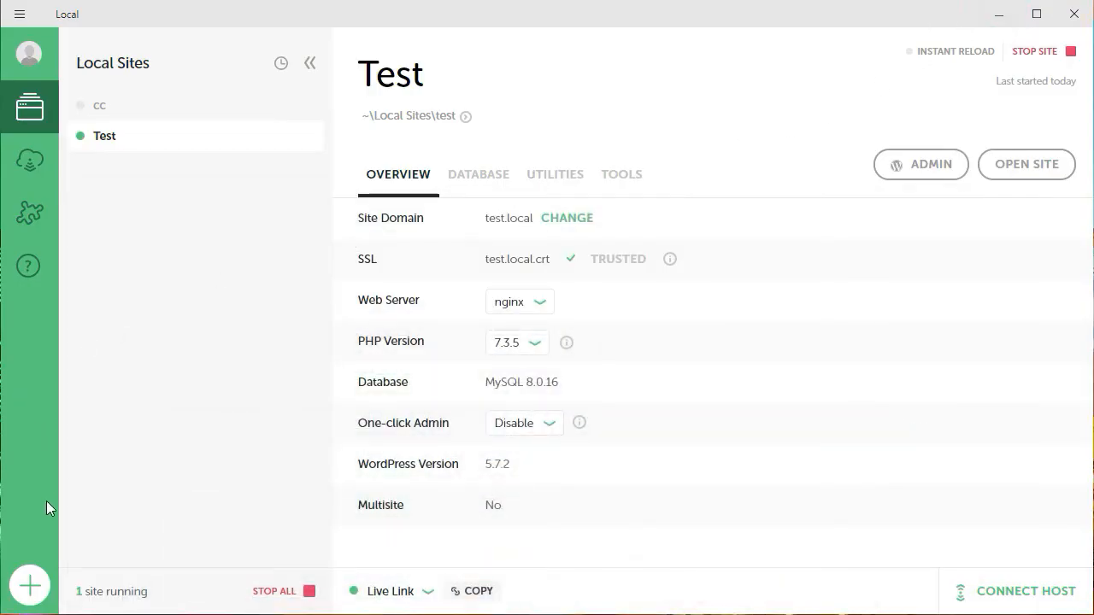
click(30, 588)
click(553, 289)
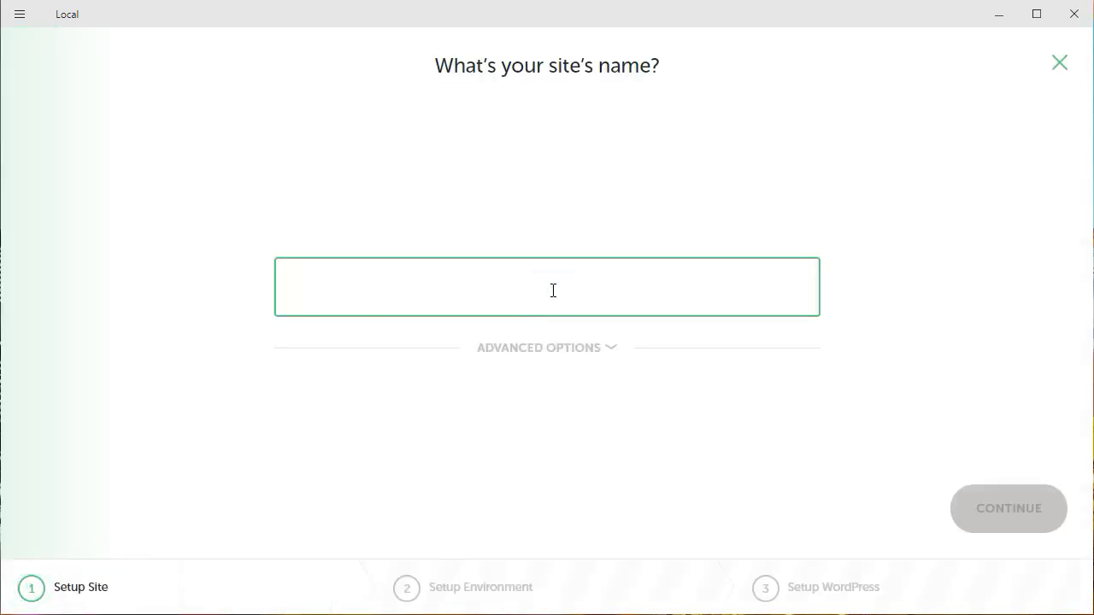
text(test2)
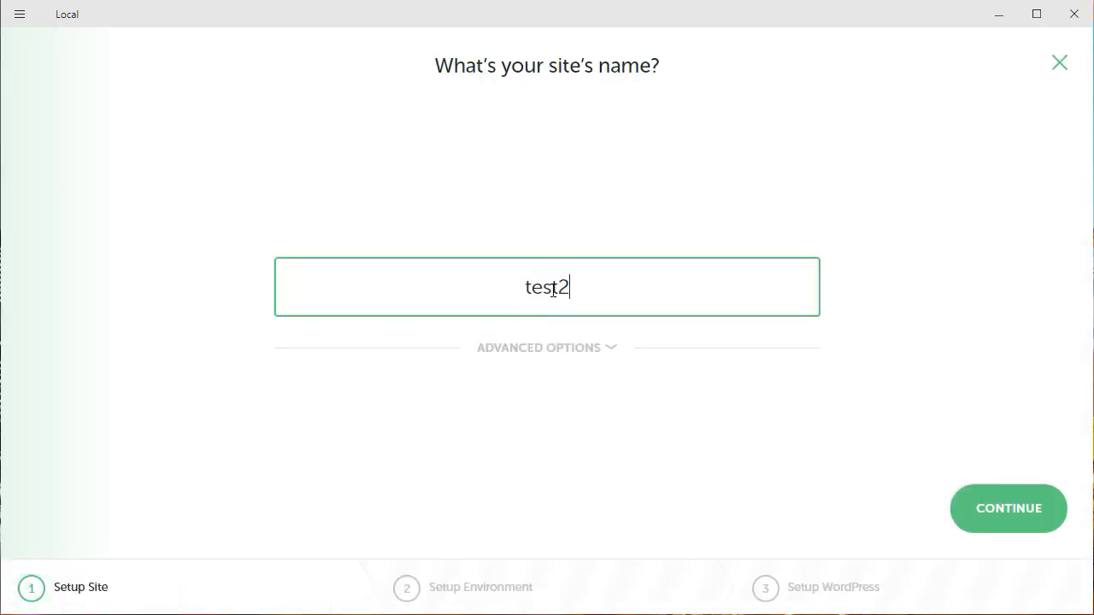
click(983, 510)
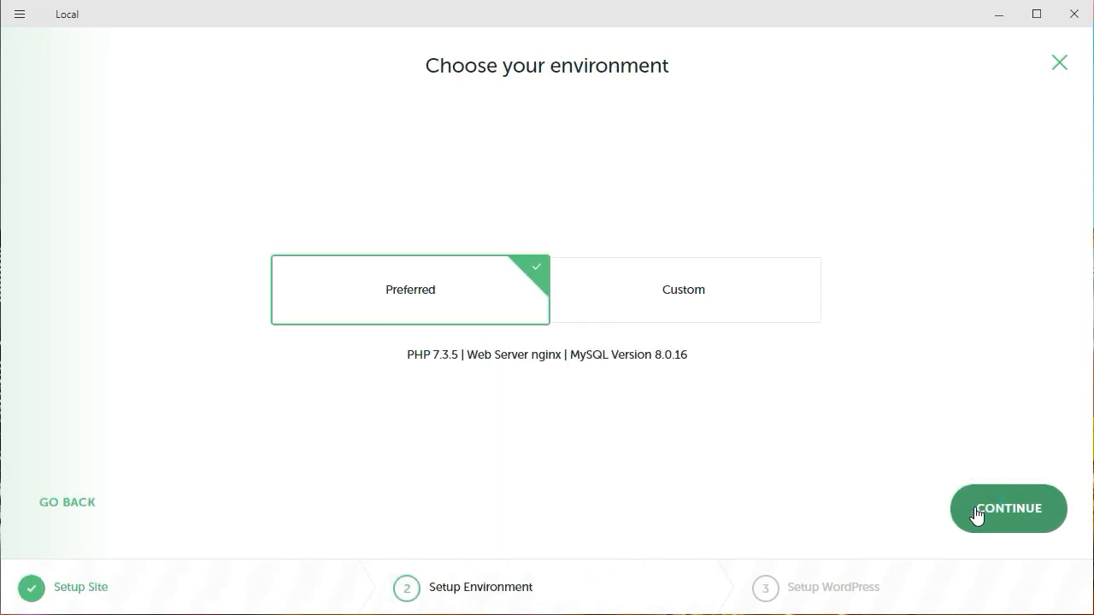
click(975, 509)
- Set the WordPress username to admin, enter the WordPress password and add the test2 site
click(322, 295)
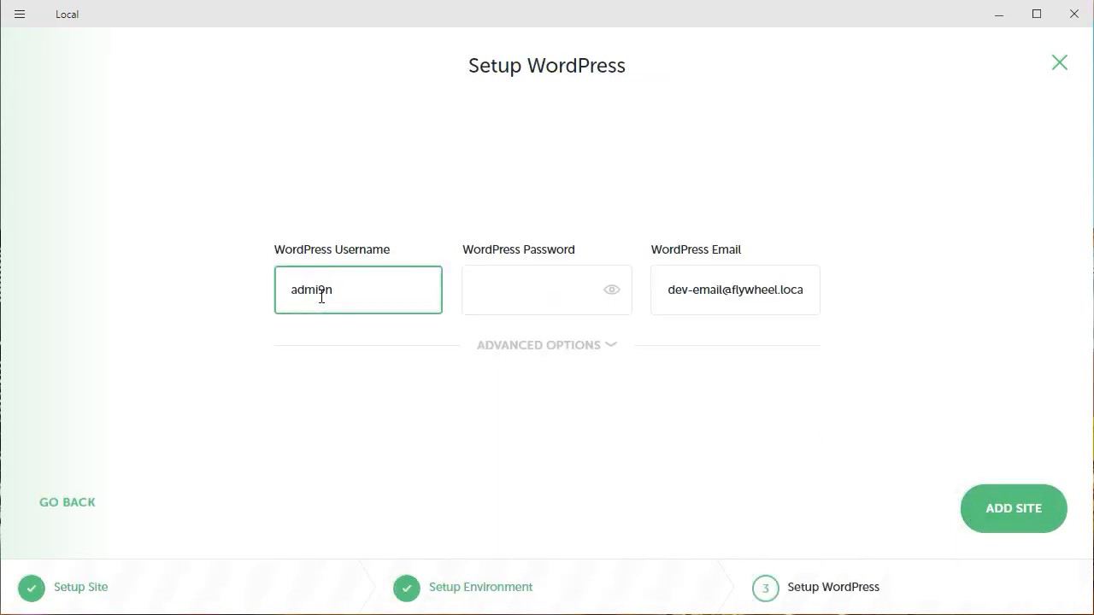
key(Tab)
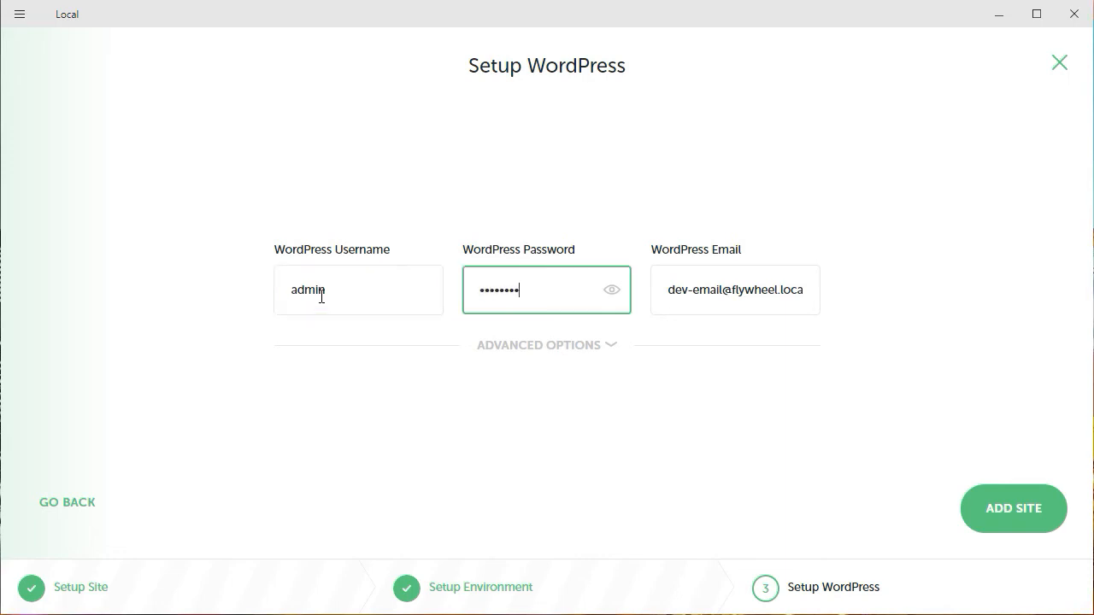
click(1040, 516)
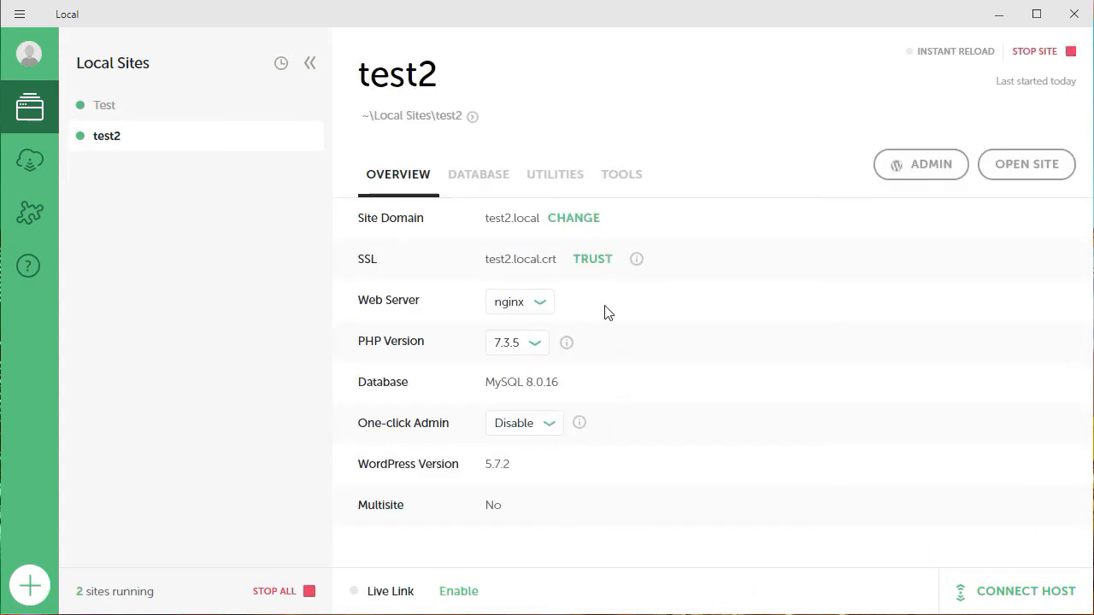
- Copy the test2 site's domain, test2.local, from its overview
click(481, 223)
drag(539, 223, 478, 225)
click(476, 222)
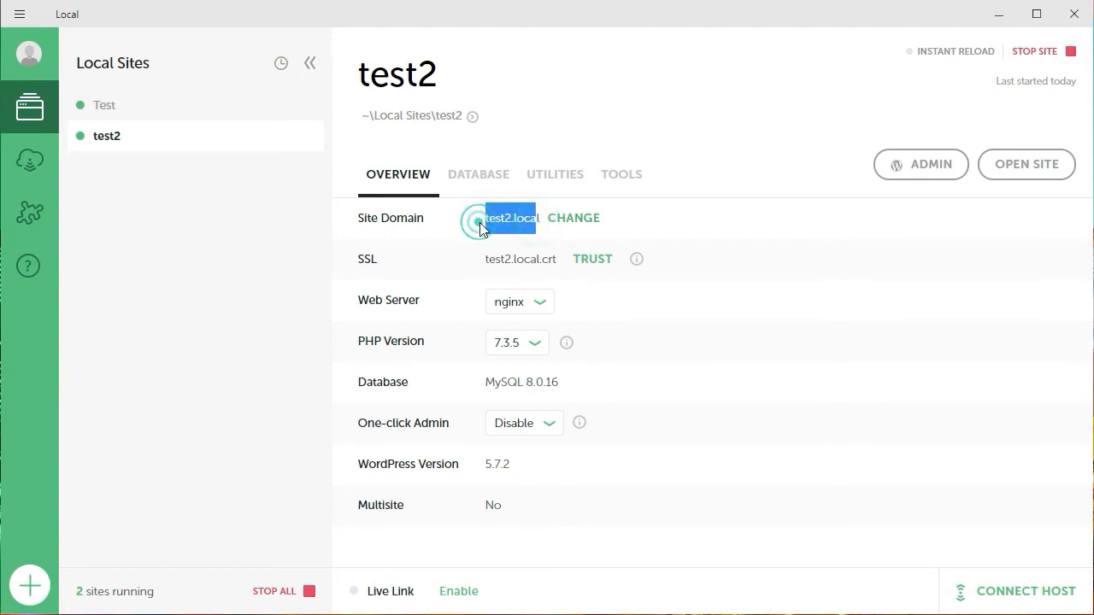
click(483, 220)
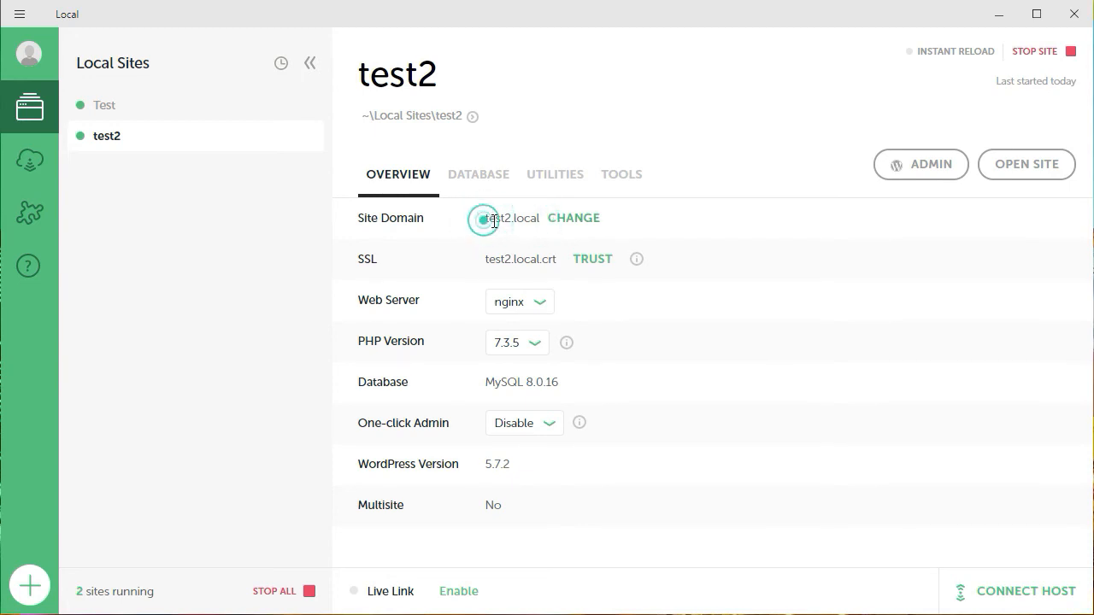
click(538, 220)
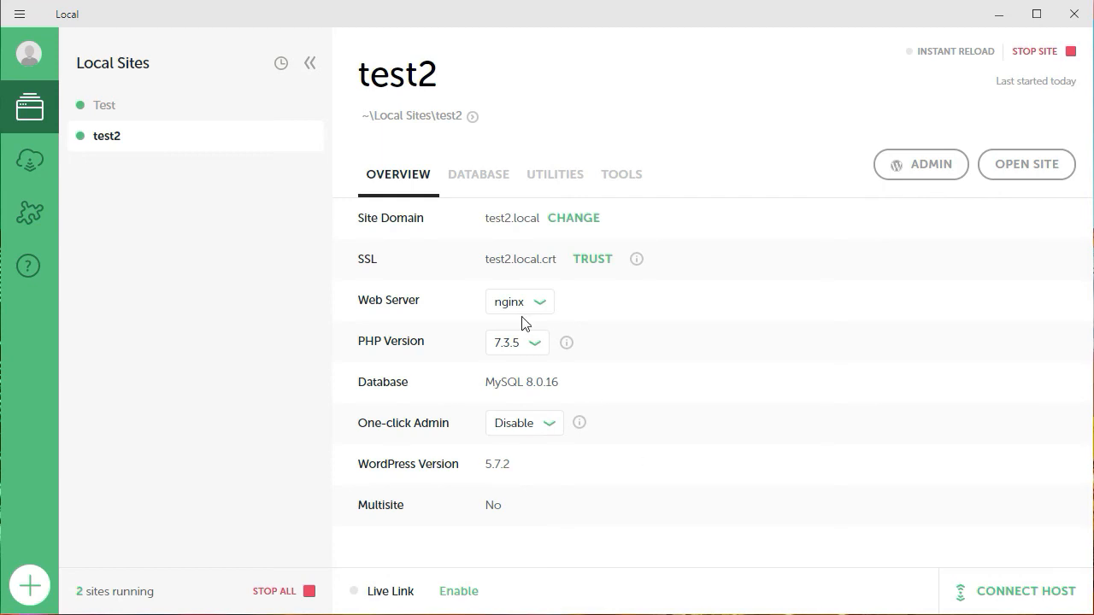
drag(486, 218, 540, 230)
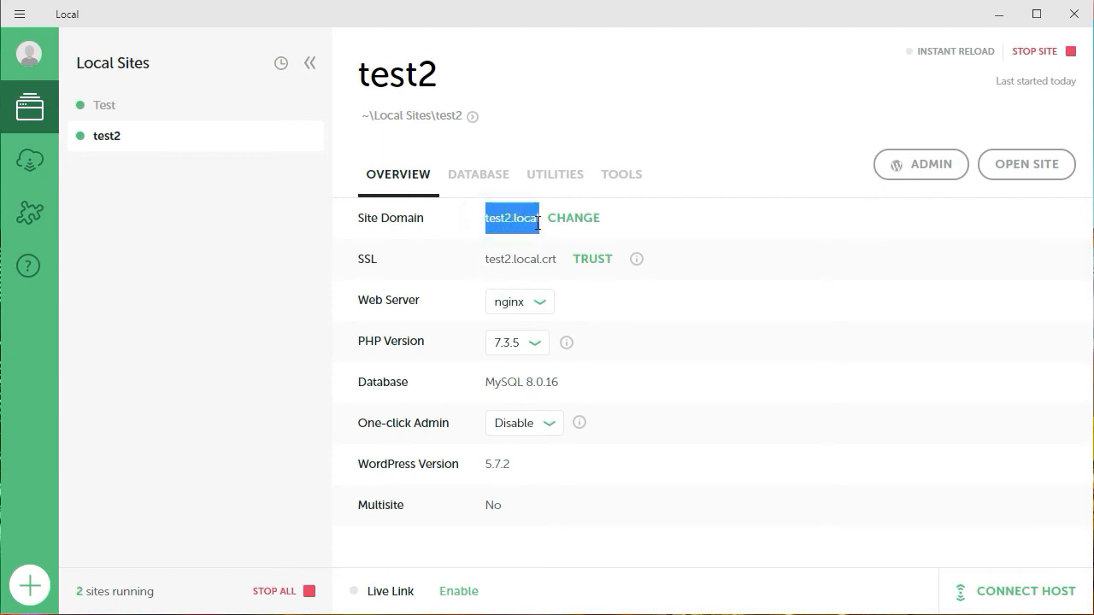
right_click(537, 223)
click(556, 236)
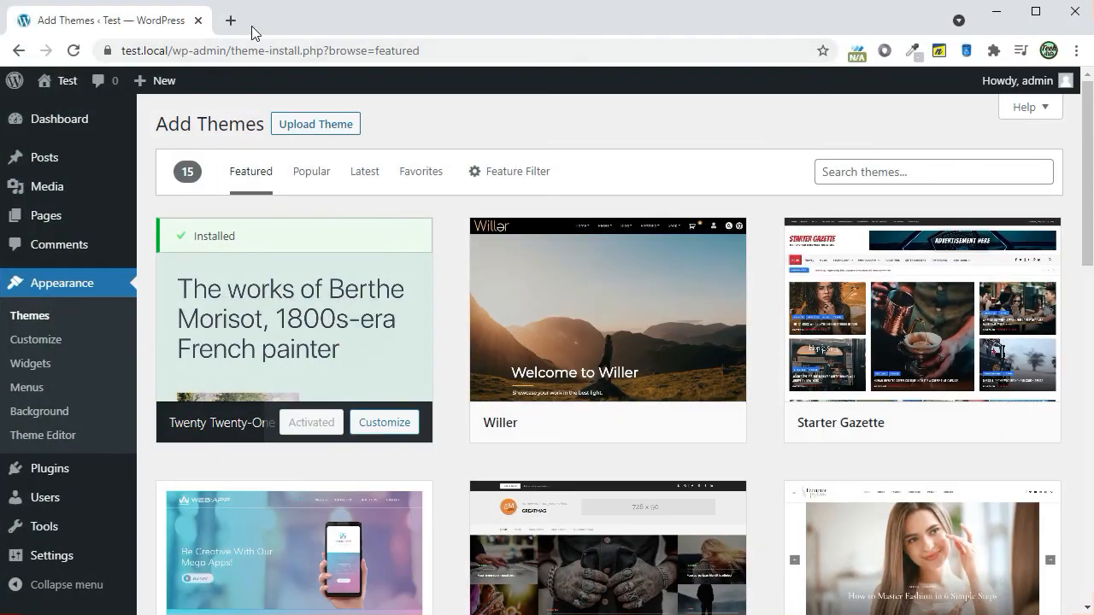
- Switch to Chrome and open test2.local/ in a new tab to view the new site's front page
click(237, 24)
key(ctrl+v)
key(Return)
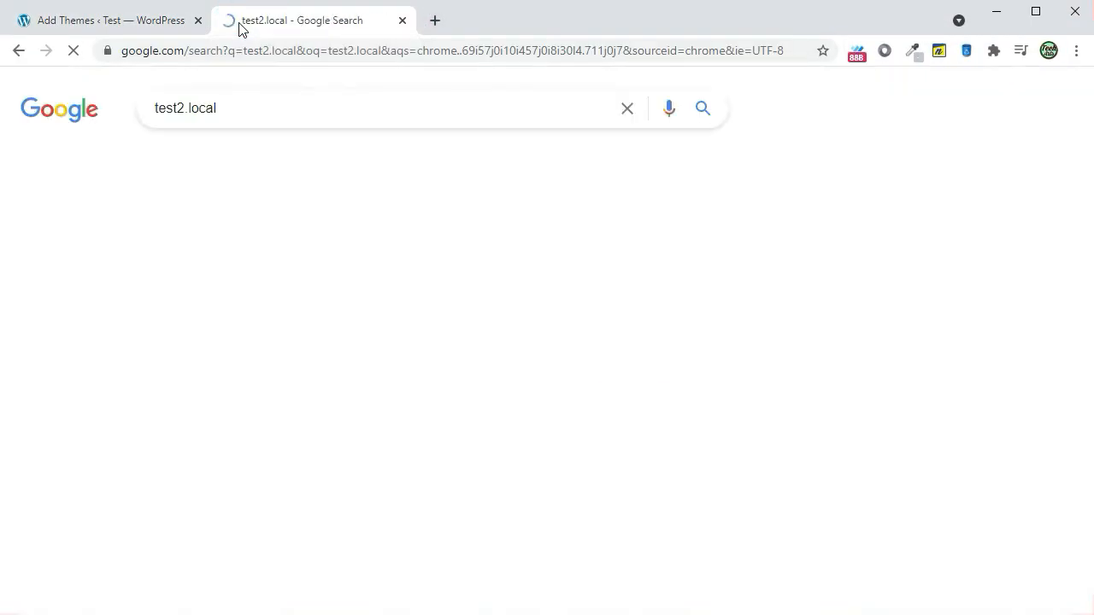
click(224, 51)
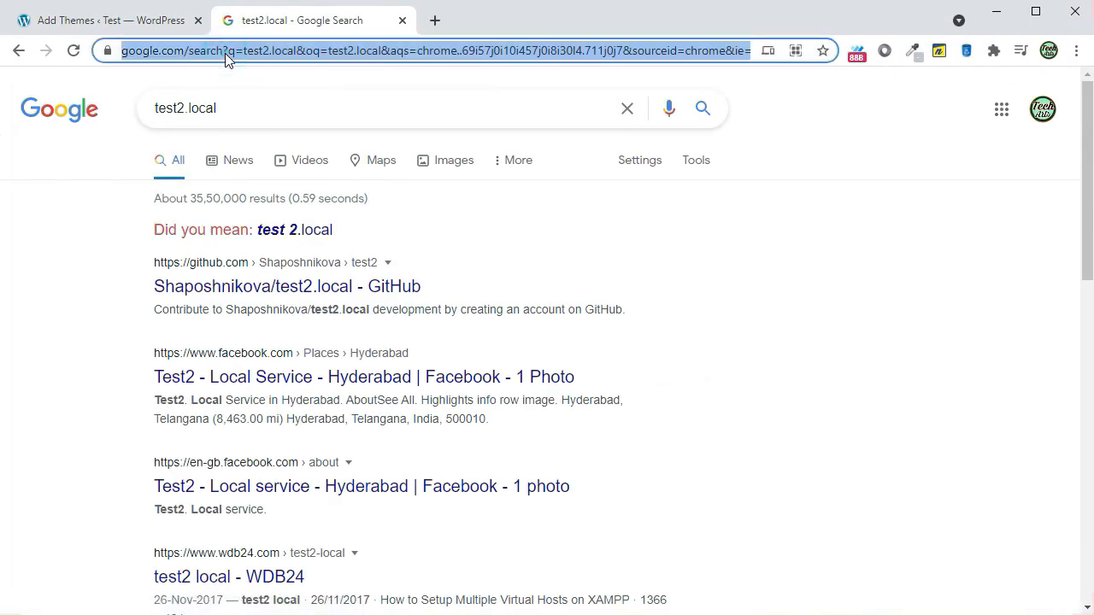
key(ctrl+v)
text(/)
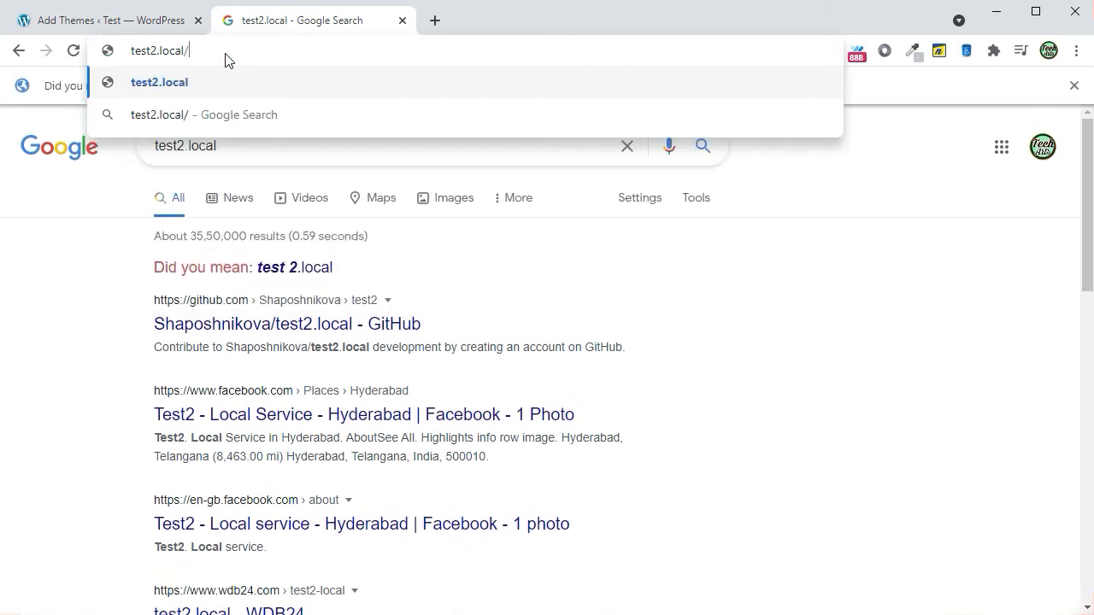
key(Return)
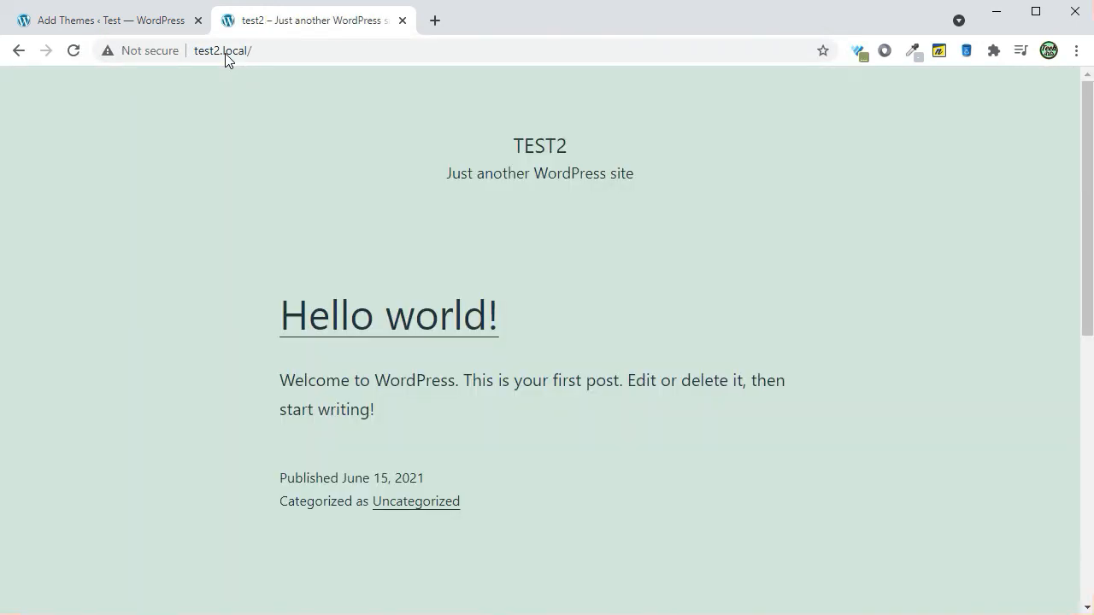
- Return to Local, follow the Headless site introduction to the add-on library and open the Image Optimizer add-on
click(996, 13)
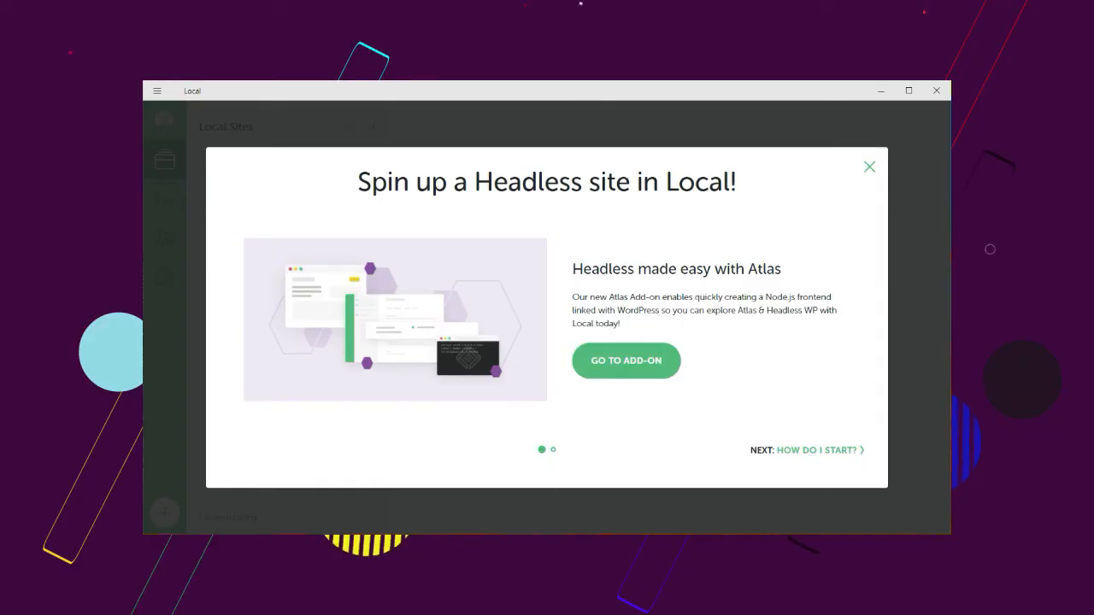
click(795, 451)
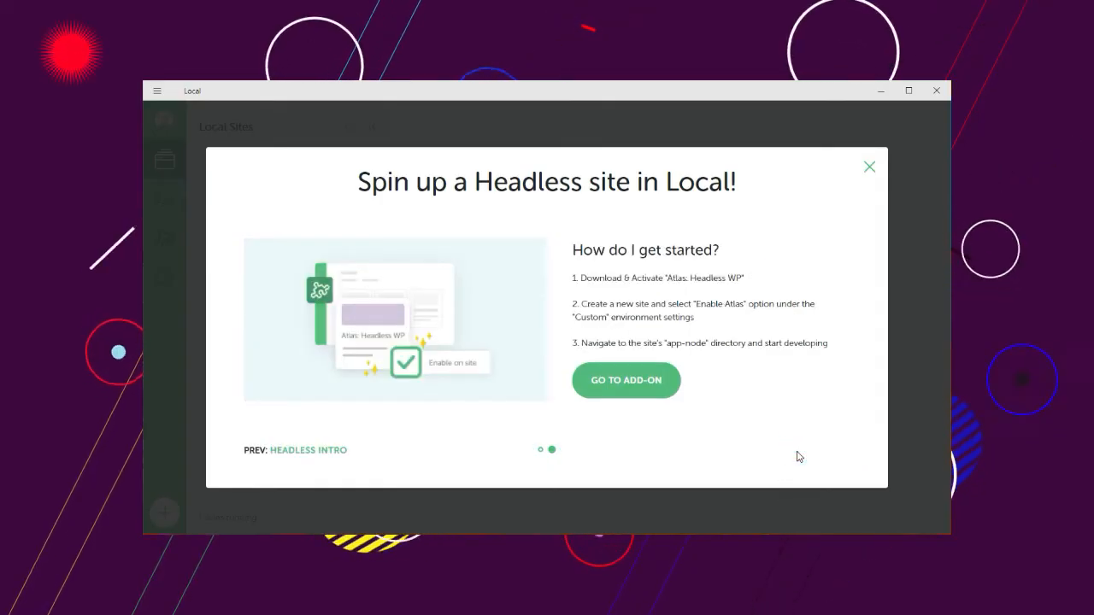
click(634, 382)
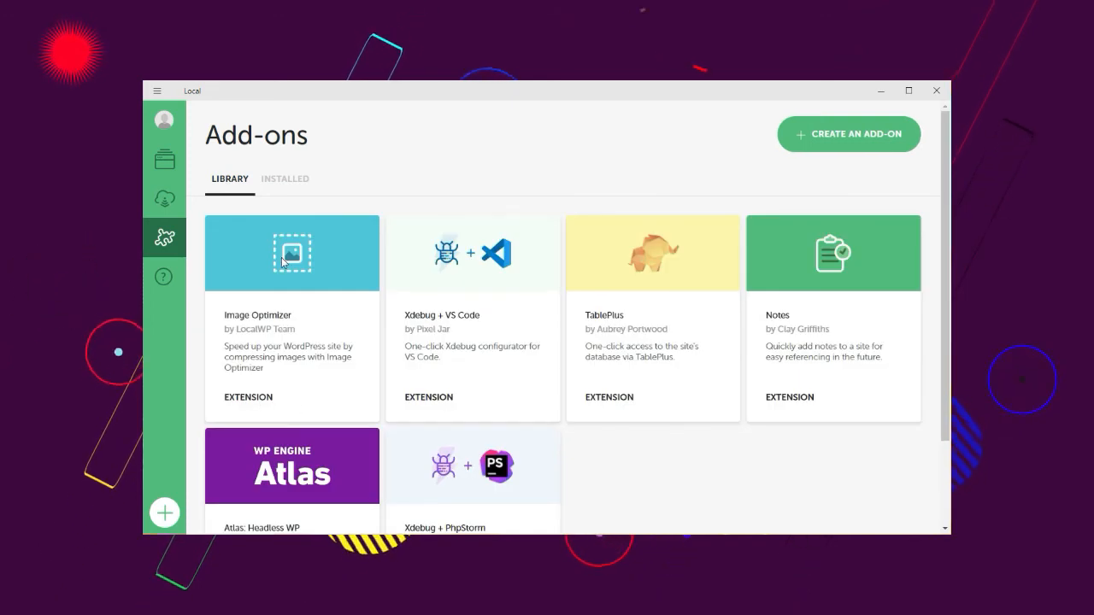
click(279, 293)
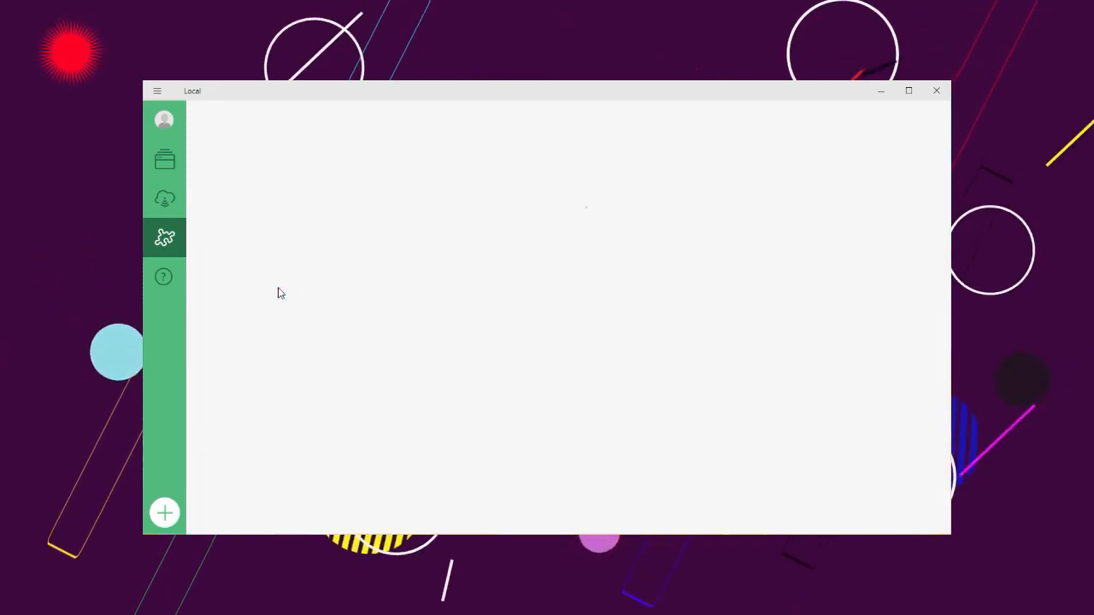